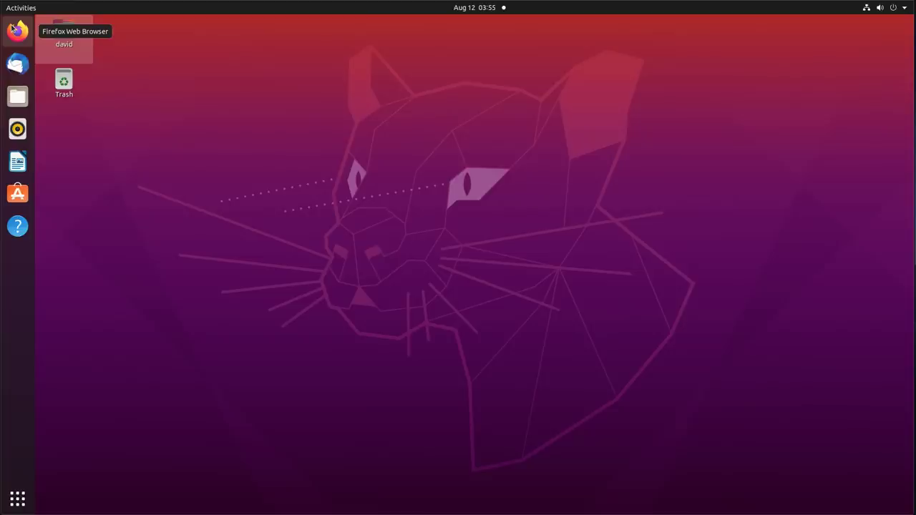
# Google 'packet tracer' in Firefox and open the netacad Cisco Packet Tracer result.
pyautogui.click(11, 28)
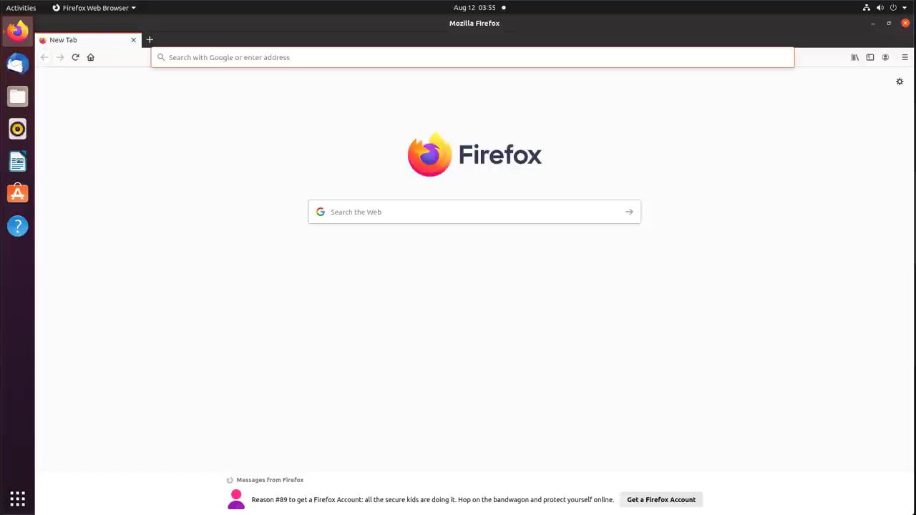
pyautogui.click(364, 219)
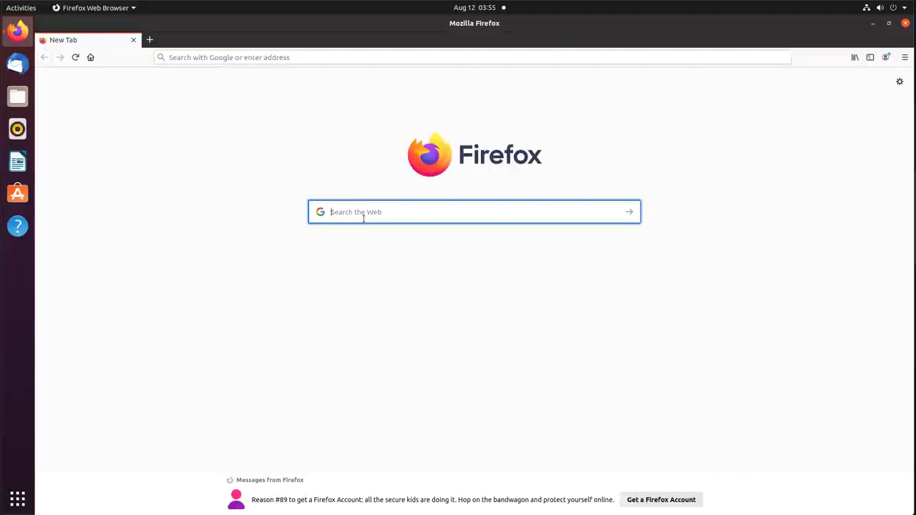
pyautogui.write('packet tracer')
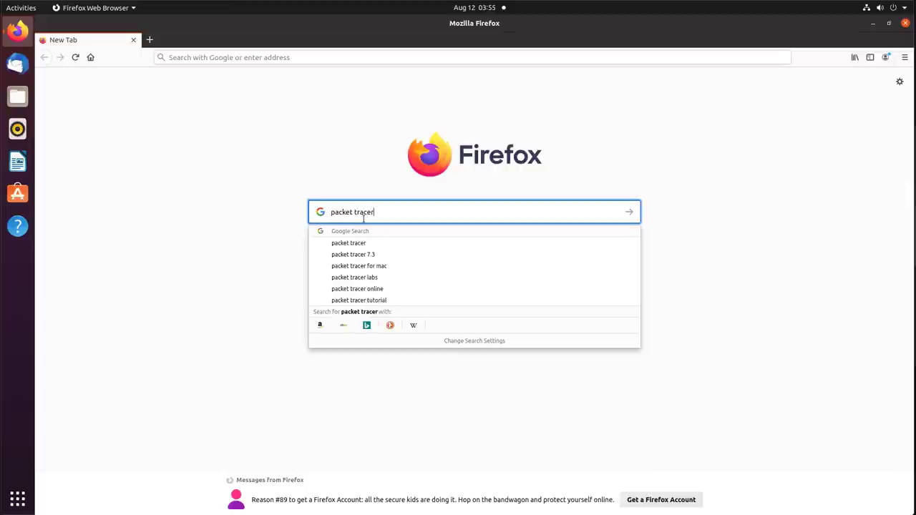
pyautogui.press('Return')
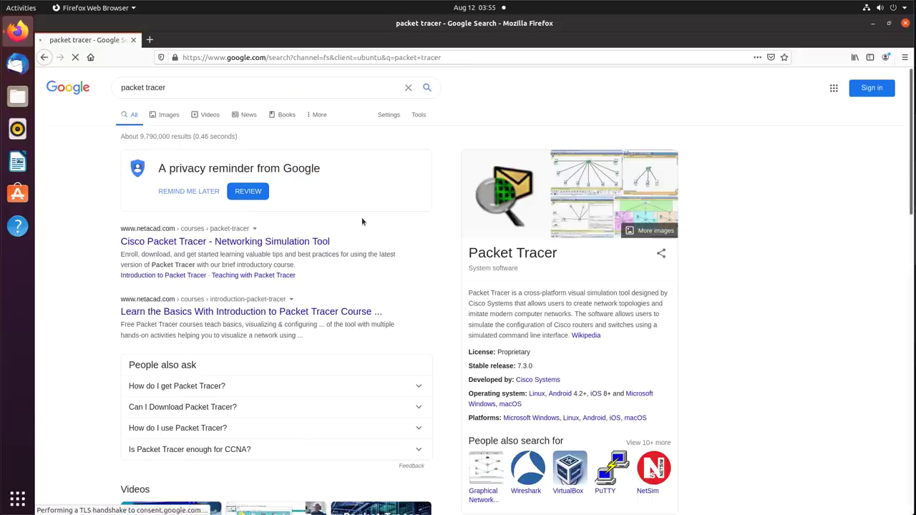
pyautogui.click(153, 242)
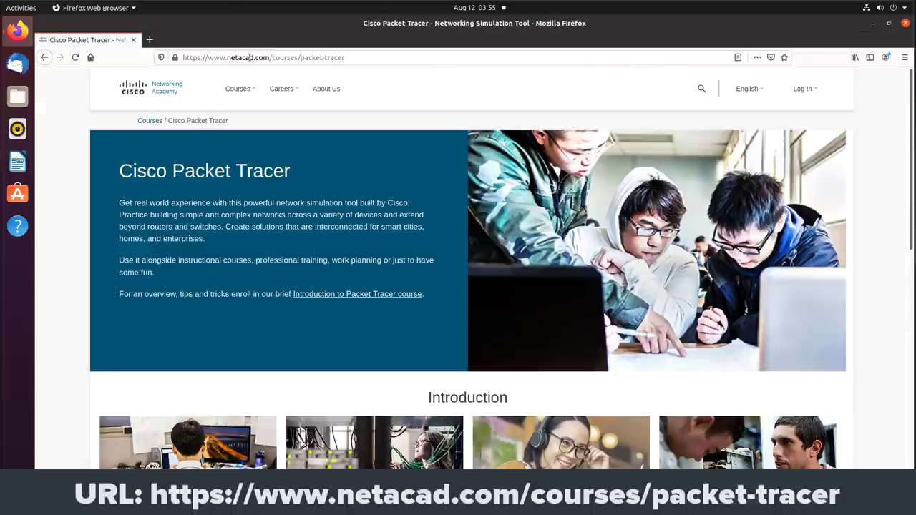
# Scroll down the netacad page and open the Introduction to Packet Tracer course page.
pyautogui.click(250, 57)
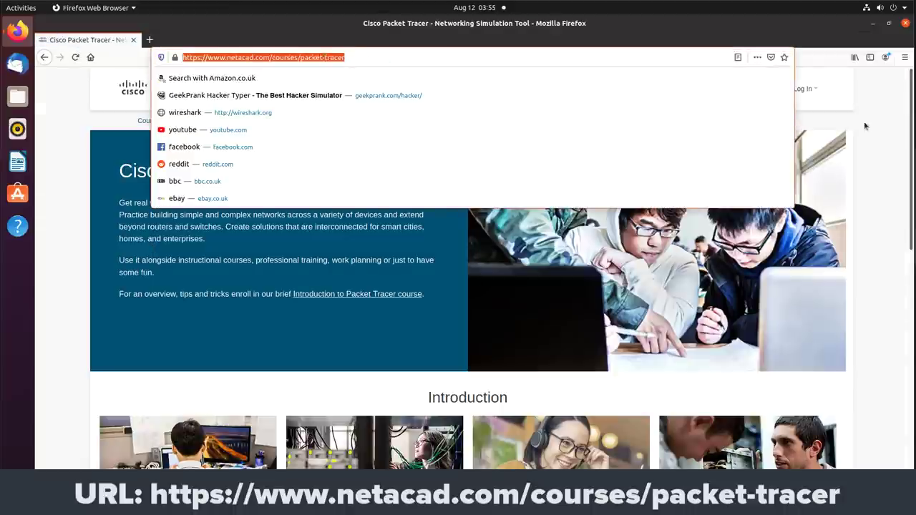
pyautogui.click(863, 121)
pyautogui.moveTo(807, 87)
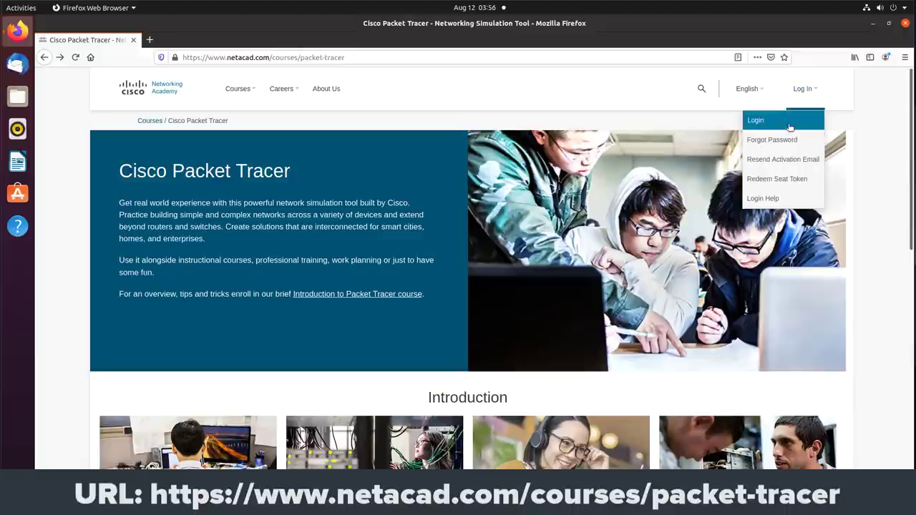
pyautogui.scroll(-3, 353, 241)
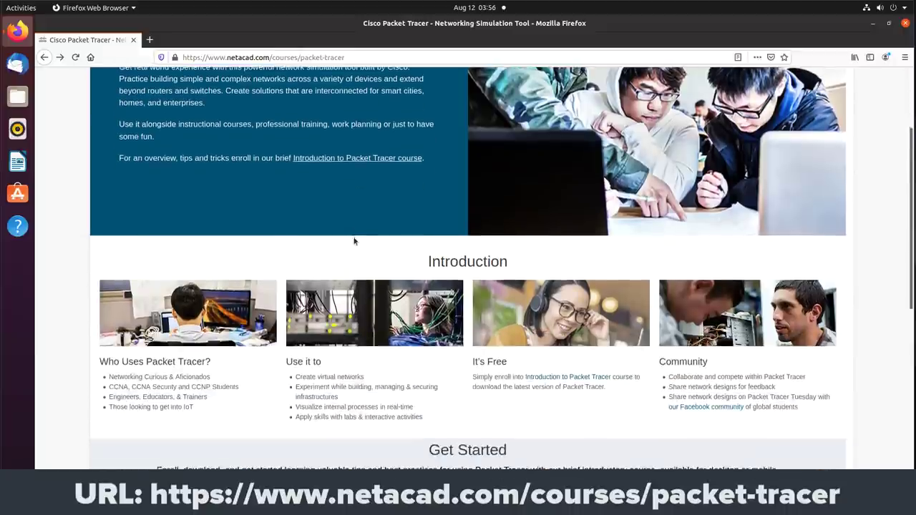
pyautogui.scroll(-4, 353, 242)
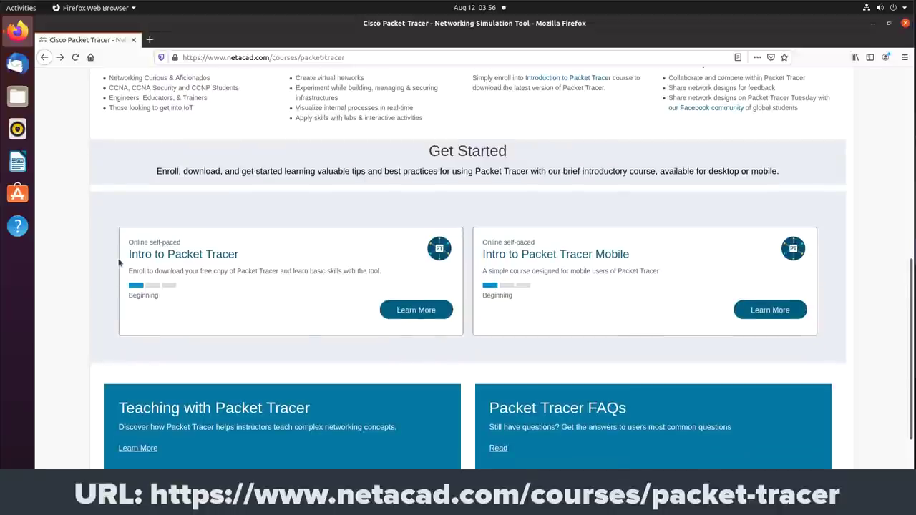
pyautogui.click(418, 311)
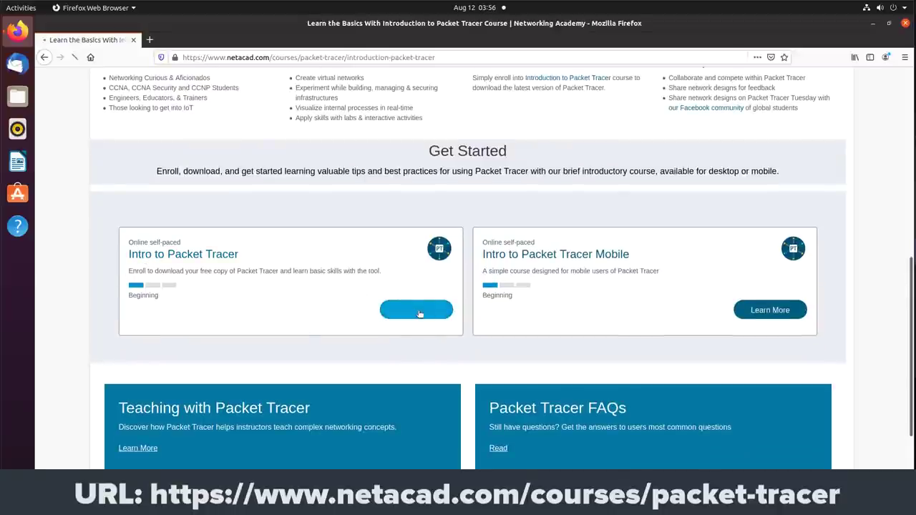
# Sign up for the Introduction to Packet Tracer course in English.
pyautogui.scroll(-2, 412, 314)
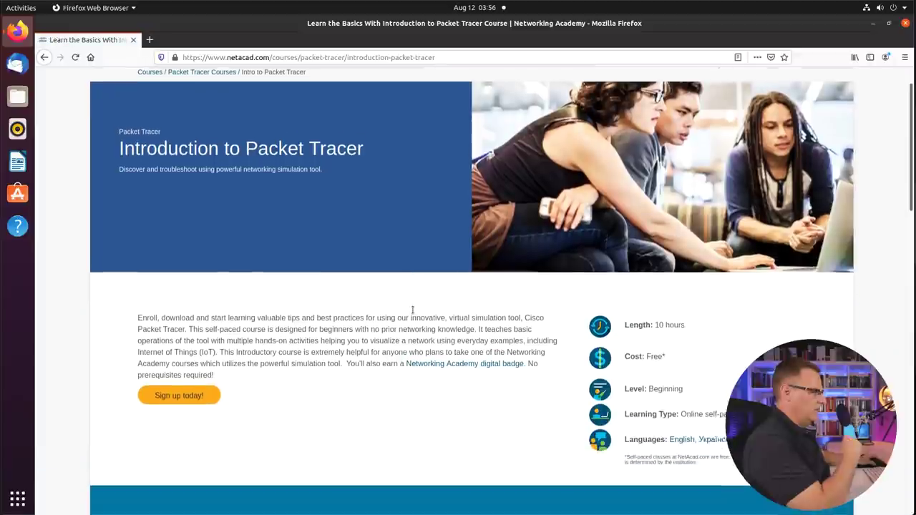
pyautogui.moveTo(181, 339)
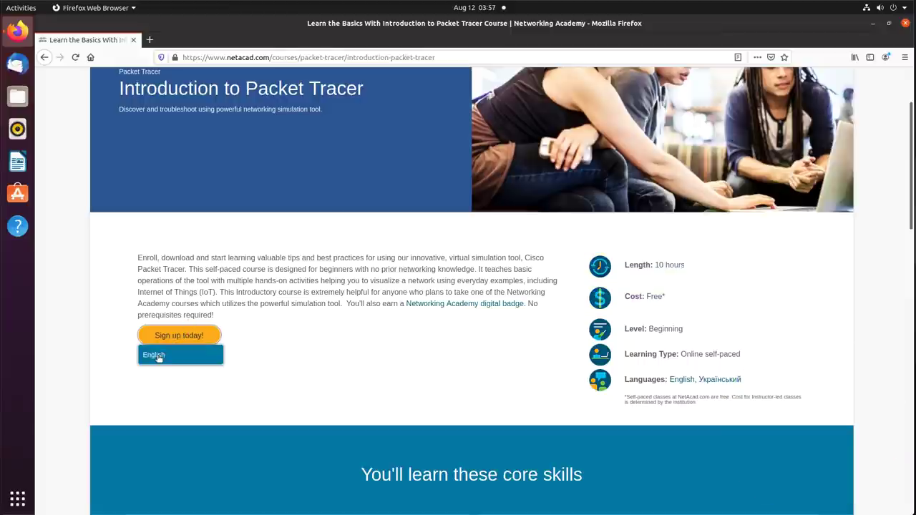
pyautogui.click(157, 356)
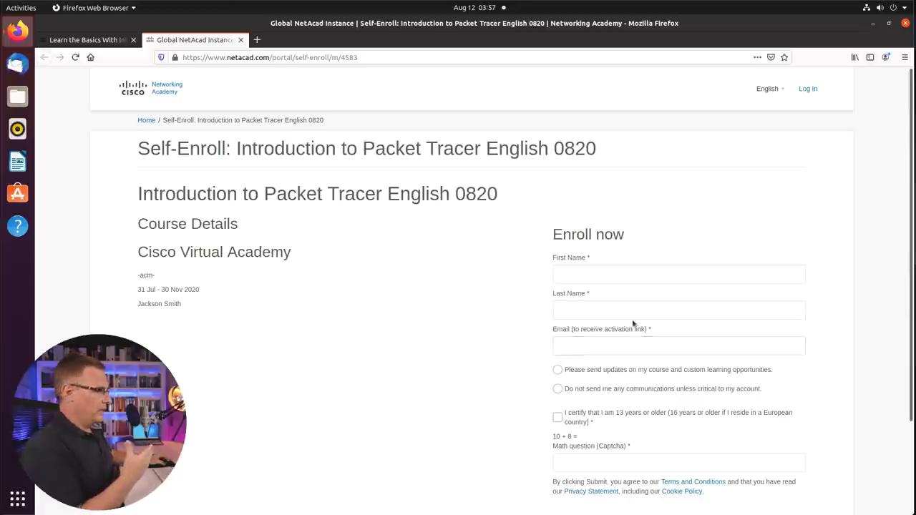
# Enter the first name, last name and email address in the self-enroll form.
pyautogui.click(582, 279)
pyautogui.write('Dav')
pyautogui.press('Tab')
pyautogui.write('B')
pyautogui.press('Tab')
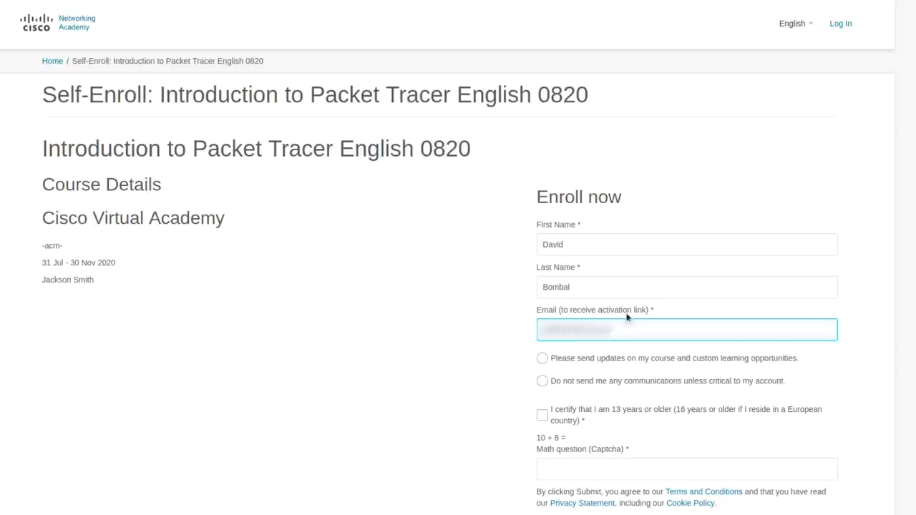
# Opt out of communications, certify age, answer 18 to the math question, and submit.
pyautogui.click(543, 381)
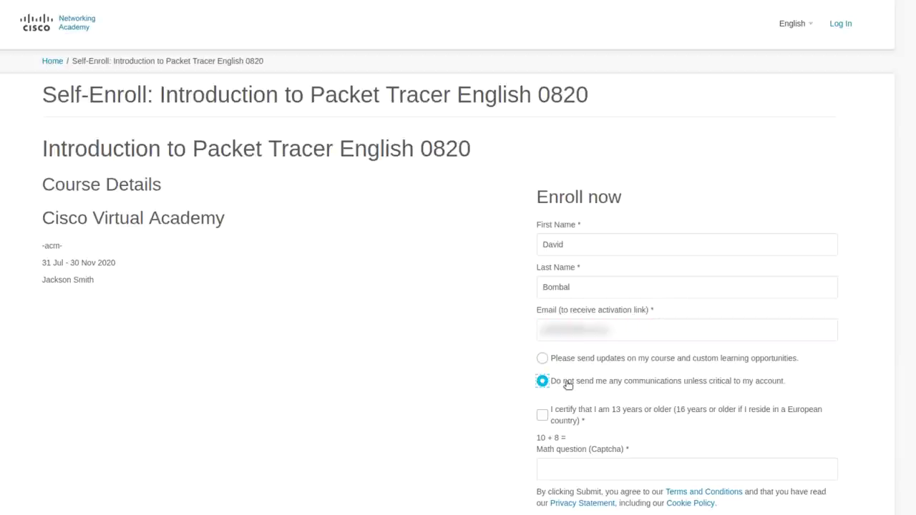
pyautogui.scroll(-1, 631, 389)
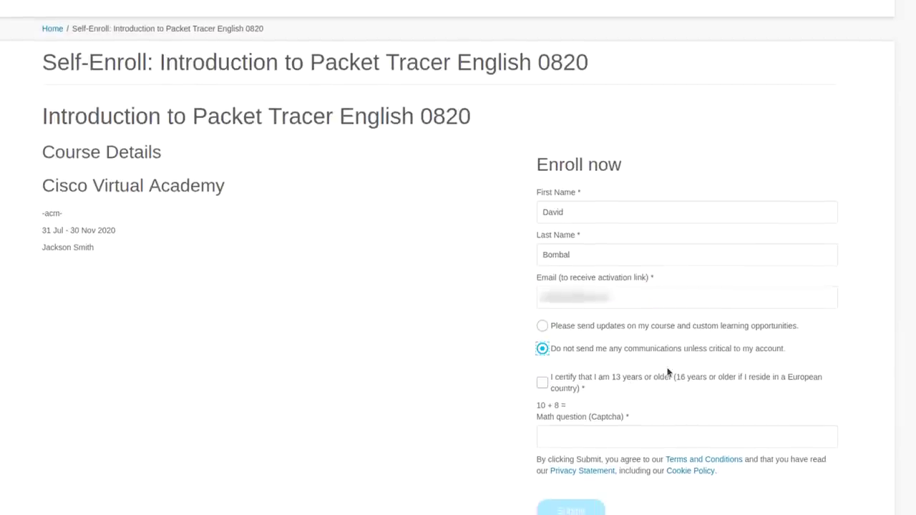
pyautogui.scroll(-1, 716, 361)
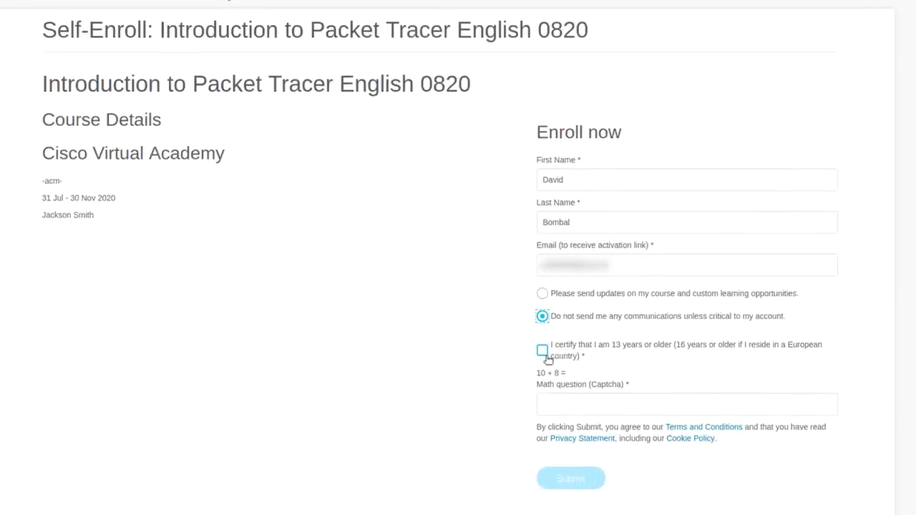
pyautogui.click(576, 401)
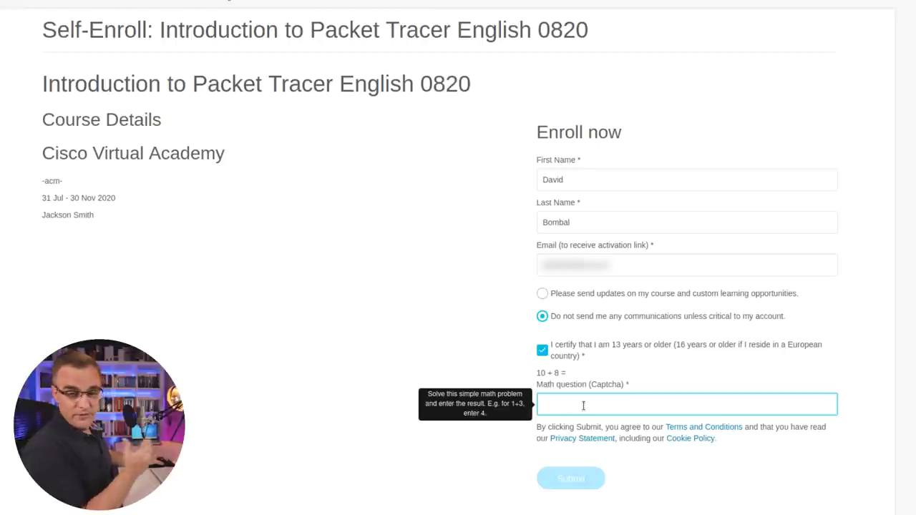
pyautogui.write('18')
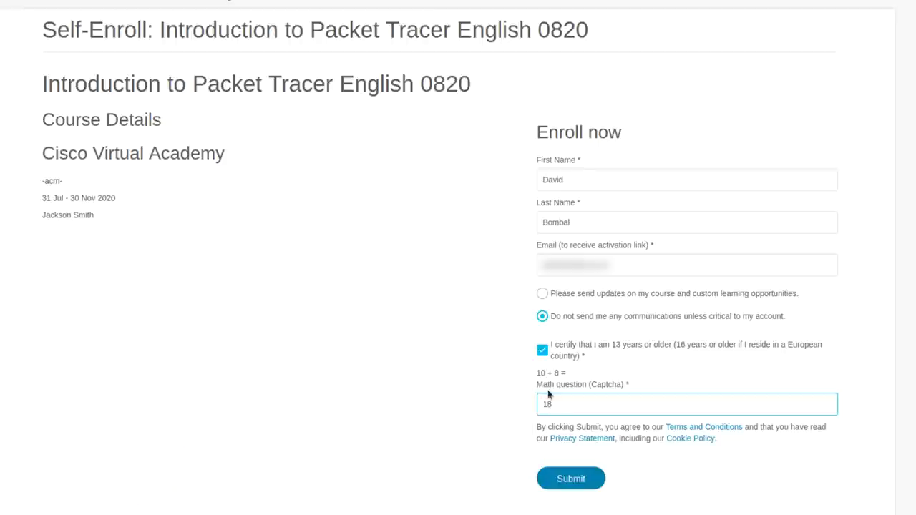
pyautogui.click(574, 475)
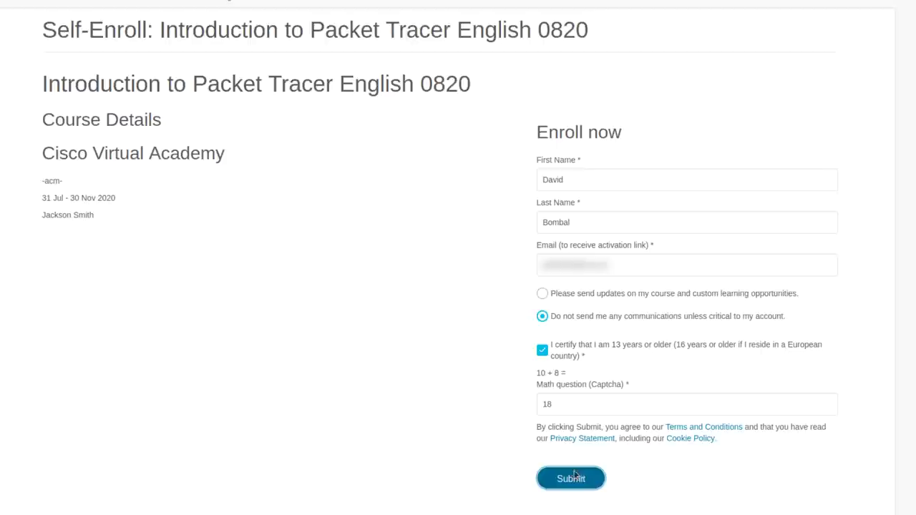
pyautogui.scroll(-3, 468, 225)
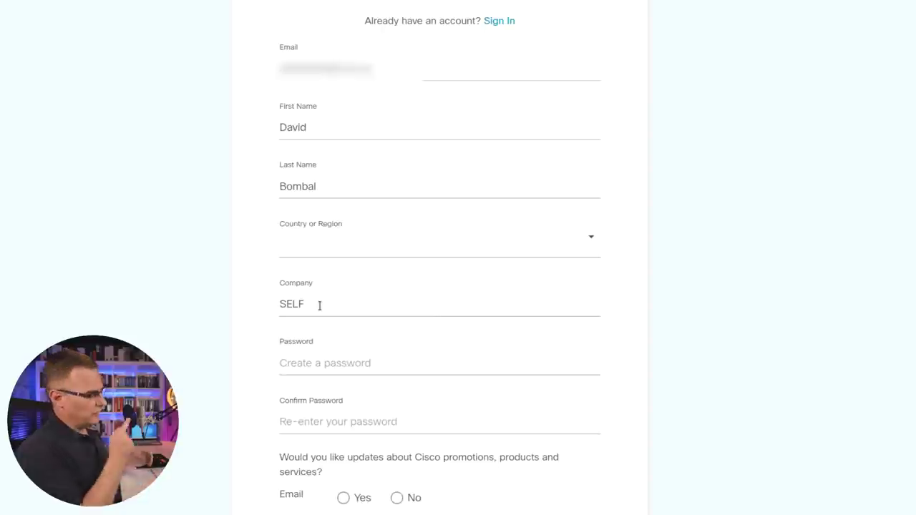
# Set the country to United Kingdom and enter and confirm the account password.
pyautogui.click(592, 235)
pyautogui.write('unit')
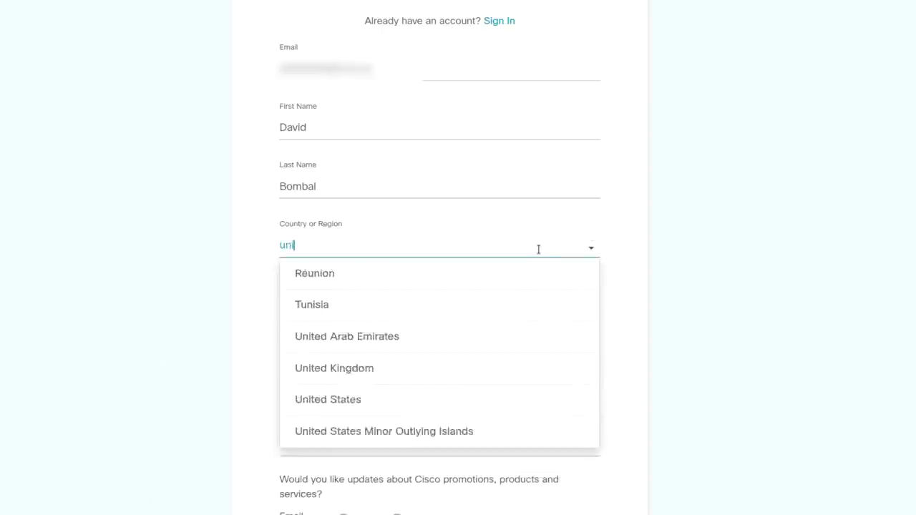
pyautogui.click(417, 296)
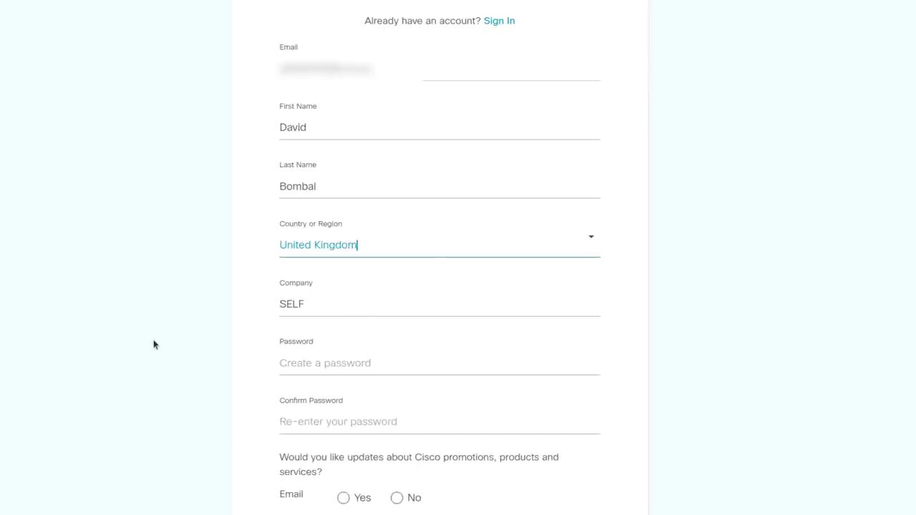
pyautogui.scroll(-1, 317, 313)
pyautogui.click(323, 301)
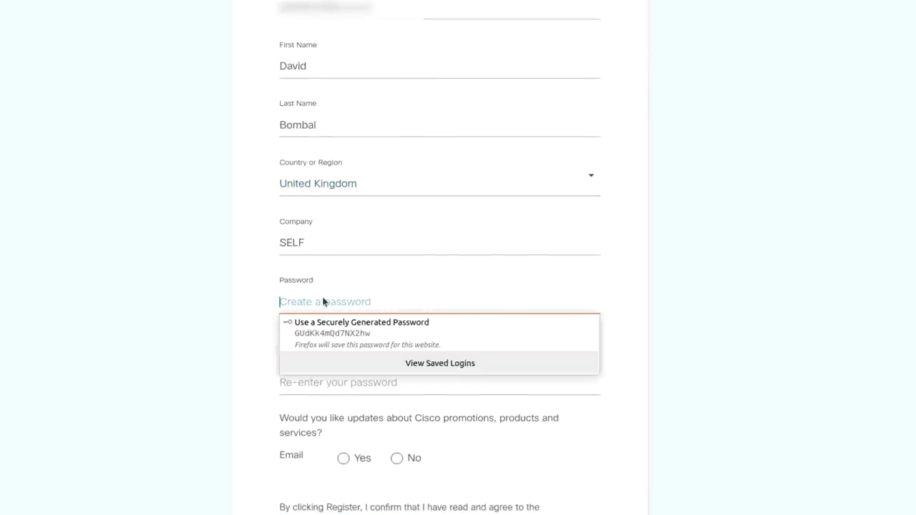
pyautogui.hotkey('ctrl', 'v')
pyautogui.click(327, 360)
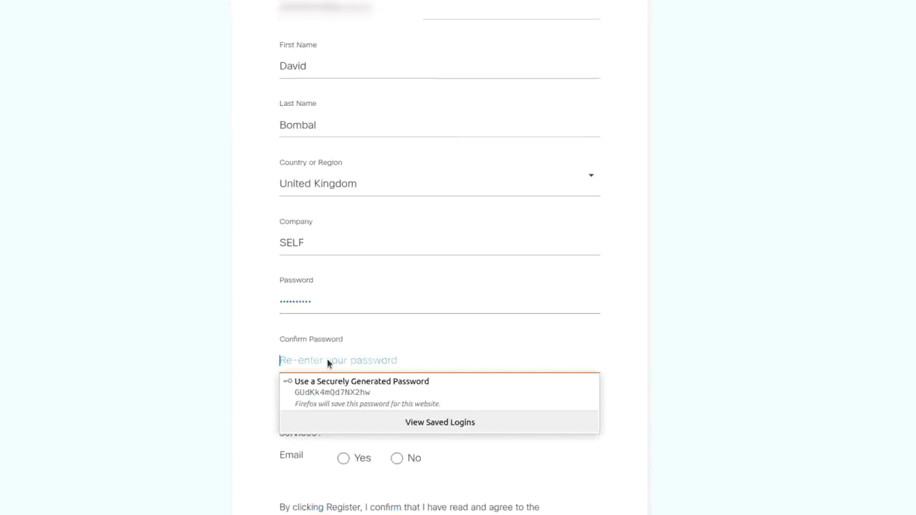
pyautogui.write('**********')
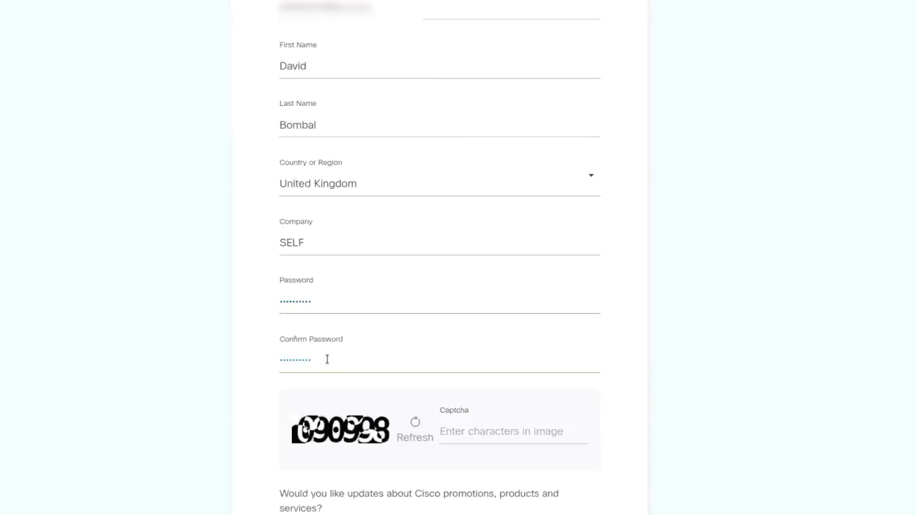
# Enter the captcha characters and register the new Cisco account.
pyautogui.scroll(-2, 327, 360)
pyautogui.click(483, 344)
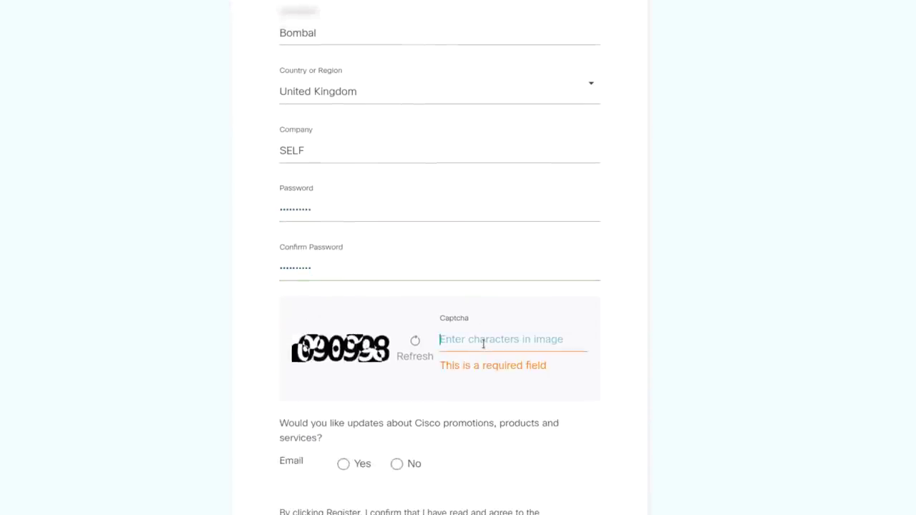
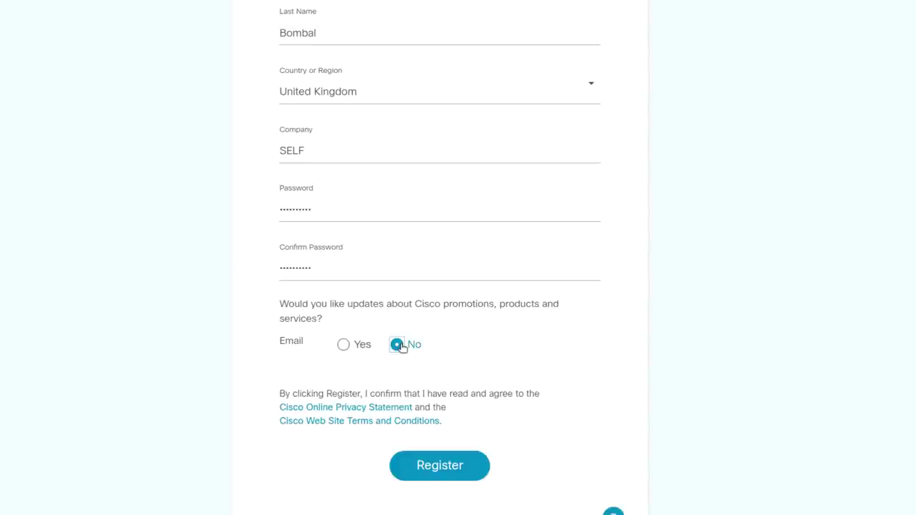
pyautogui.click(478, 457)
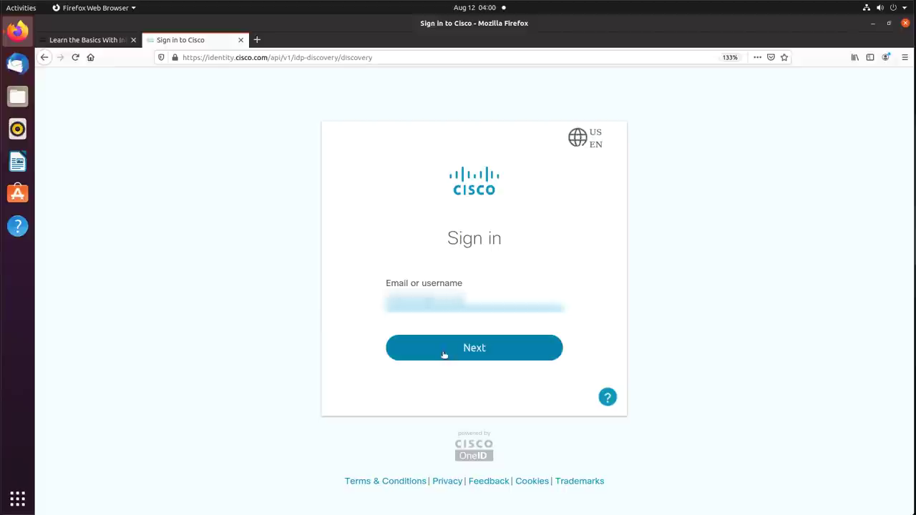
# Continue with the prefilled email and sign in with the account password.
pyautogui.click(449, 349)
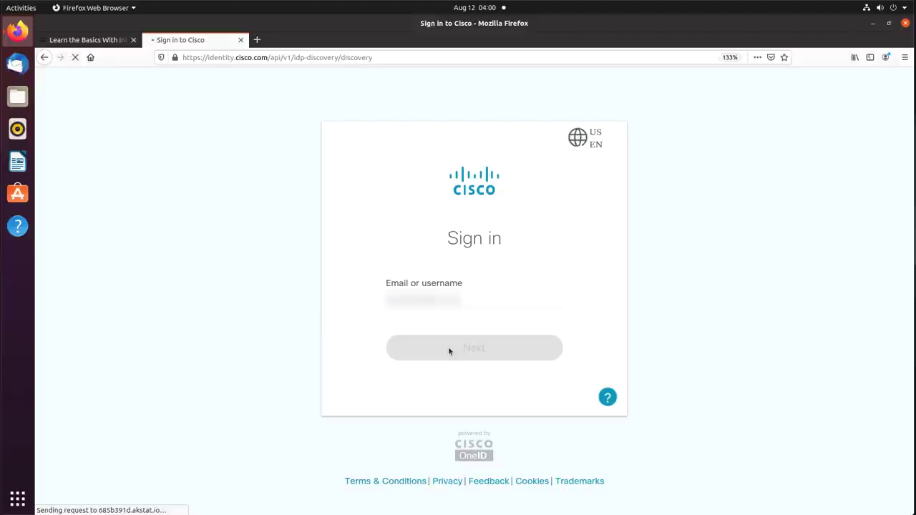
pyautogui.write('•')
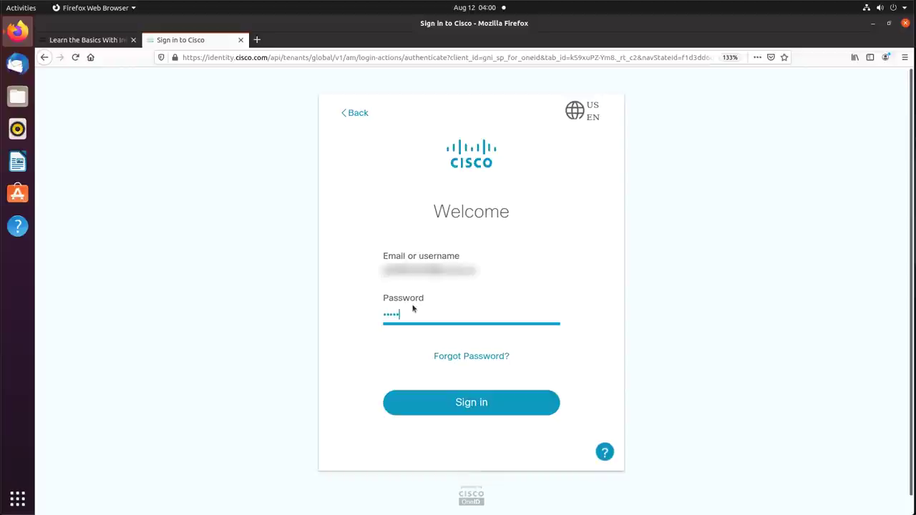
pyautogui.write('••••••••')
pyautogui.press('Return')
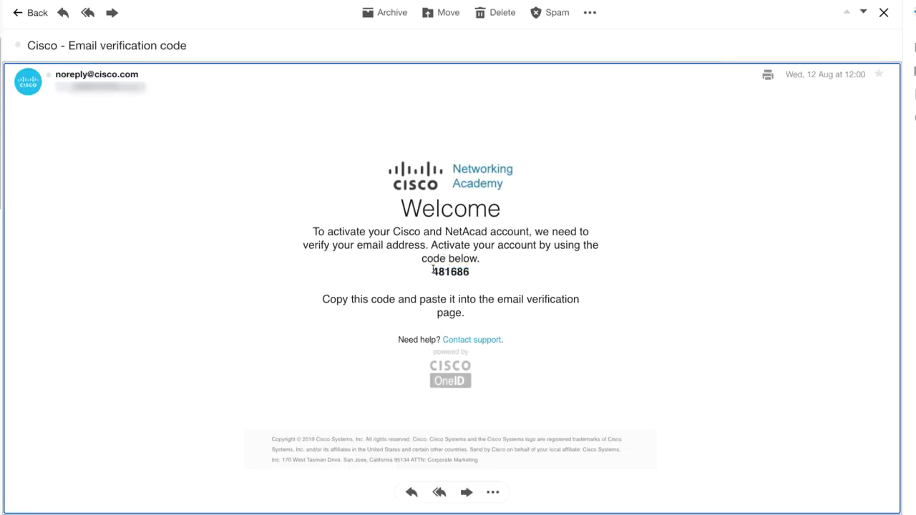
# Copy the verification code from the email, paste it into the code field, and verify.
pyautogui.moveTo(432, 270); pyautogui.dragTo(473, 275)
pyautogui.rightClick(472, 273)
pyautogui.click(486, 293)
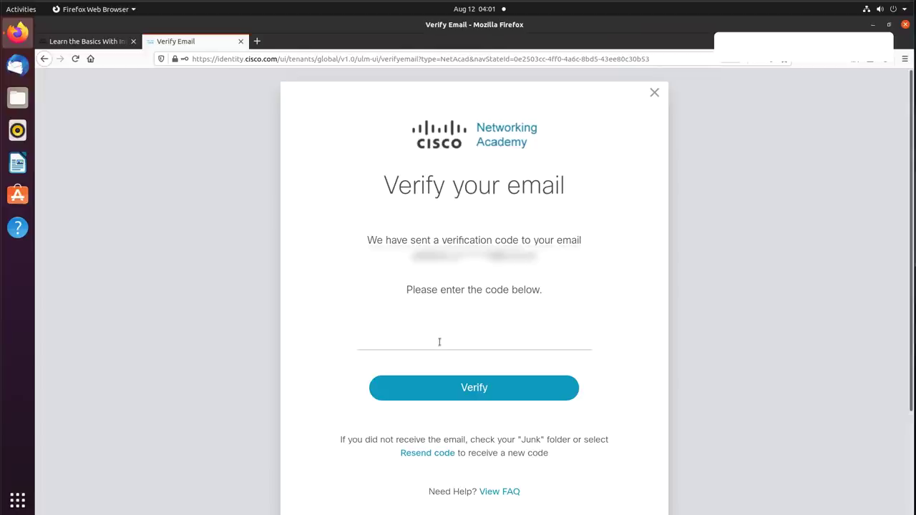
pyautogui.rightClick(440, 339)
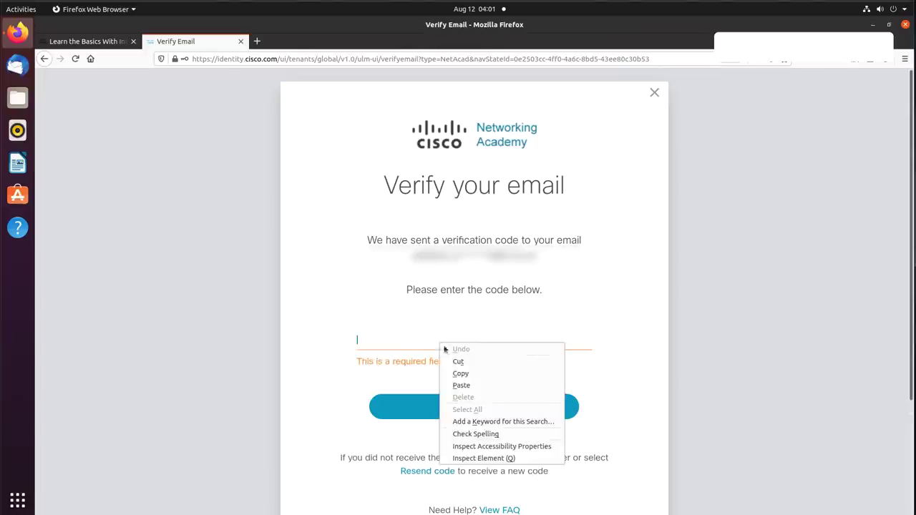
pyautogui.click(453, 380)
pyautogui.click(459, 388)
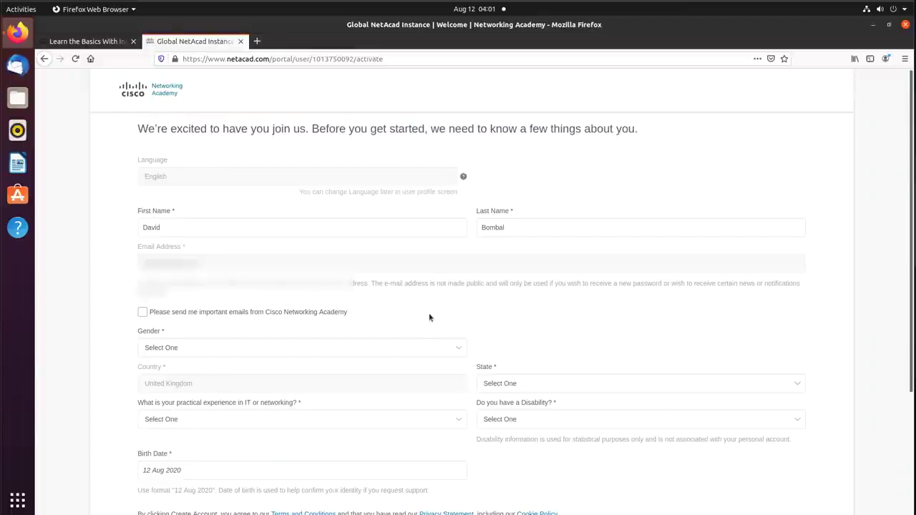
# Set the state to England and IT experience to More than 5 Years.
pyautogui.scroll(-2, 429, 315)
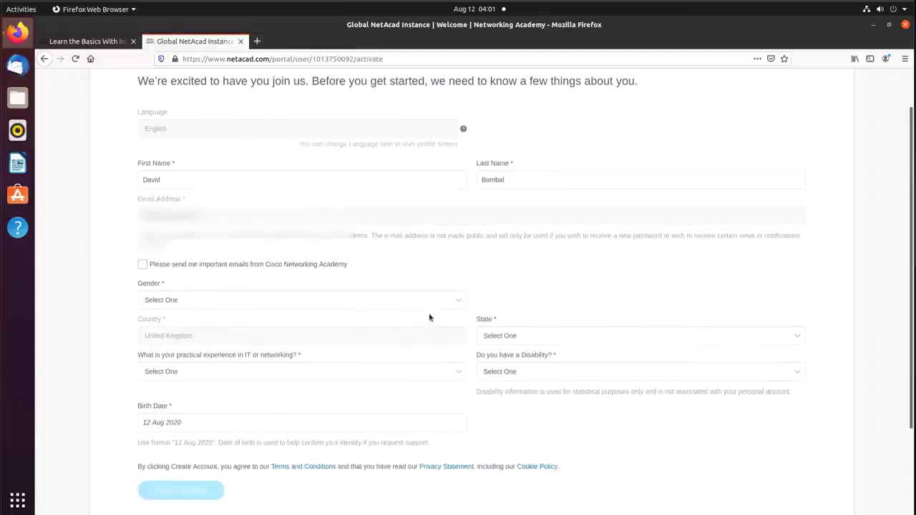
pyautogui.click(540, 331)
pyautogui.click(520, 357)
pyautogui.press('Tab')
pyautogui.press('m')
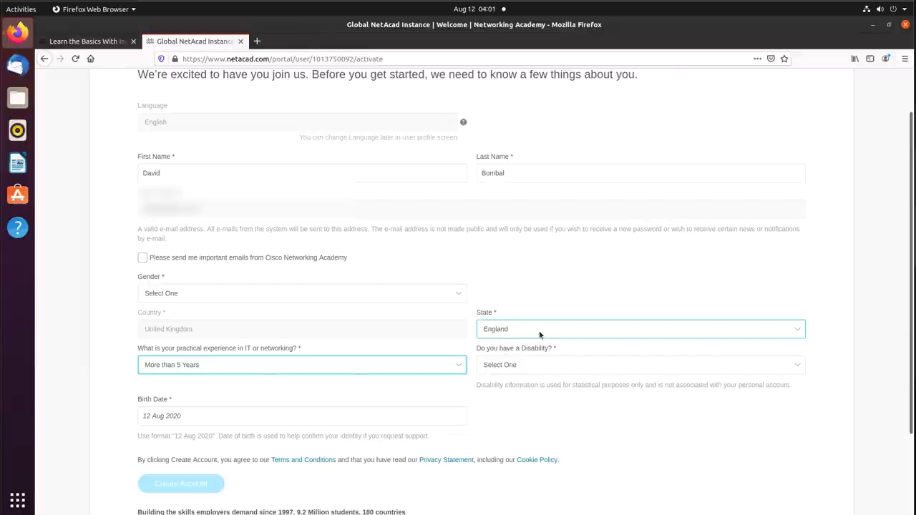
# Choose gender Male, disability No, enter the birth date, and create the account.
pyautogui.click(409, 295)
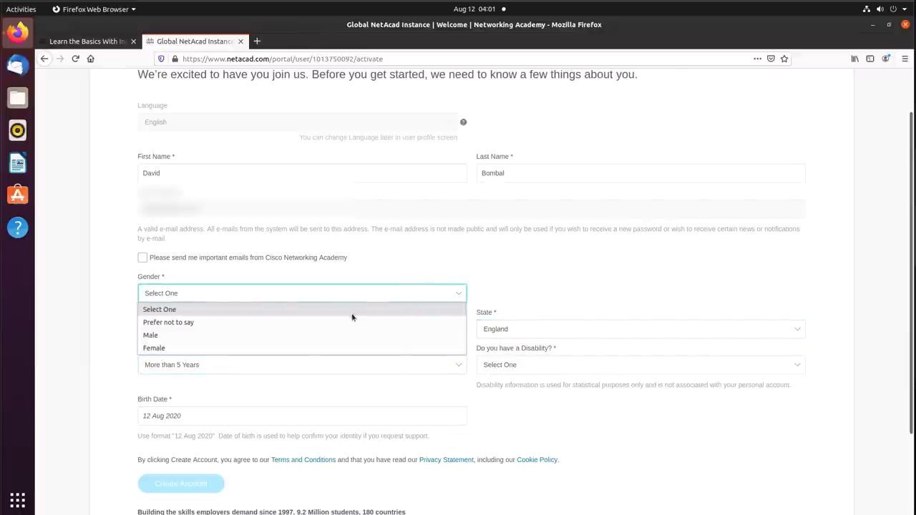
pyautogui.click(317, 335)
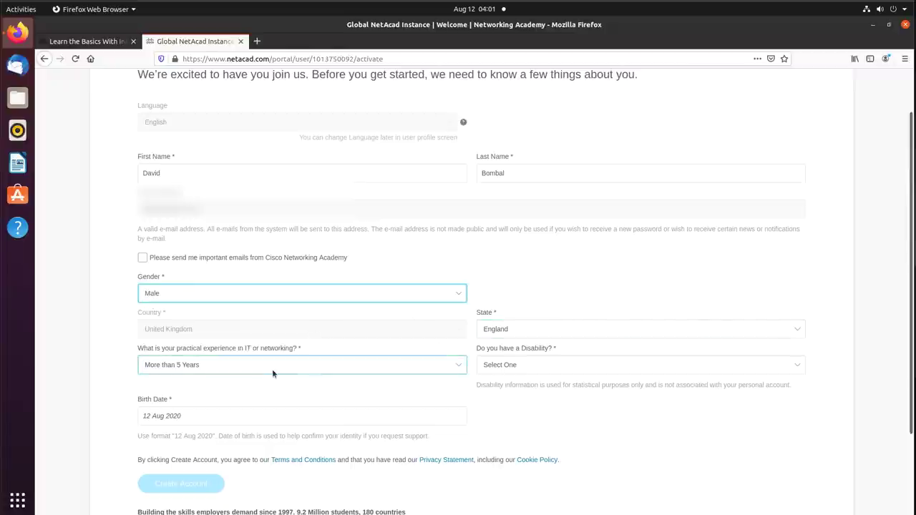
pyautogui.click(520, 367)
pyautogui.click(513, 407)
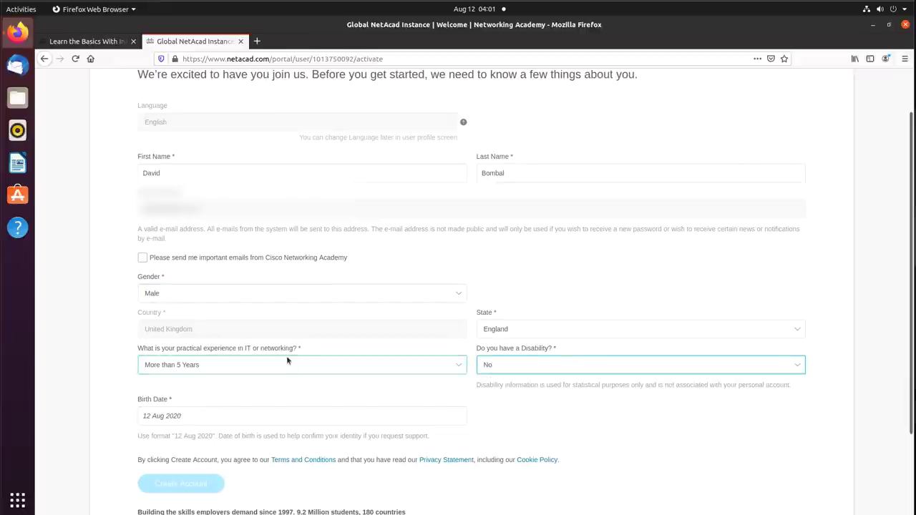
pyautogui.scroll(-3, 286, 355)
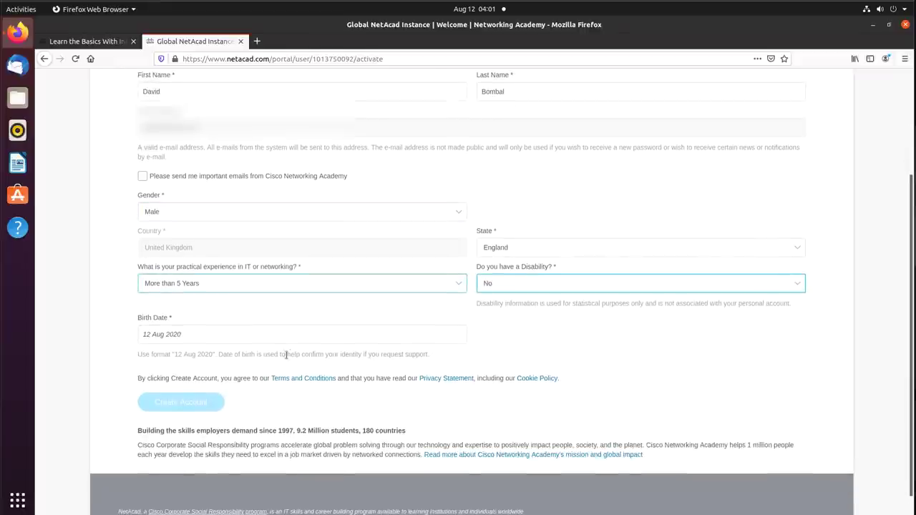
pyautogui.click(183, 333)
pyautogui.click(183, 404)
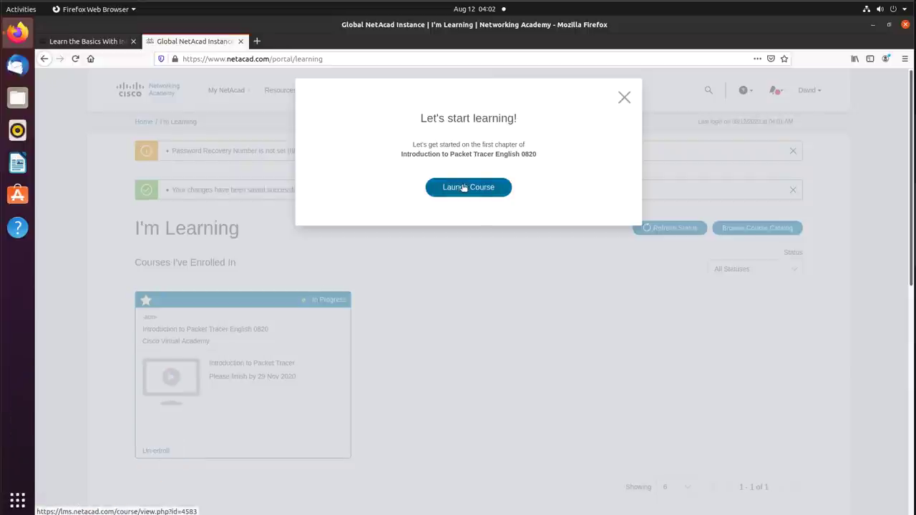
# Dismiss the Let's start learning pop-up and zoom the page to 110%.
pyautogui.click(624, 98)
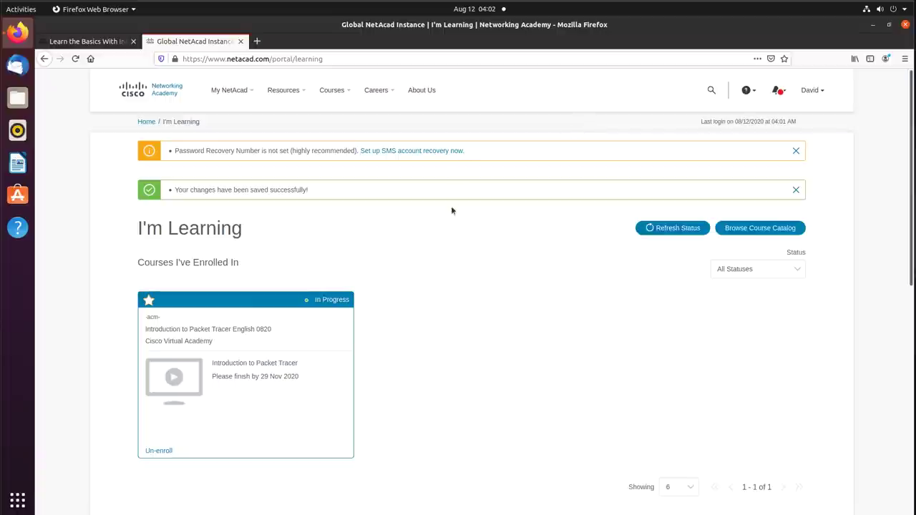
pyautogui.hotkey('ctrl', '+')
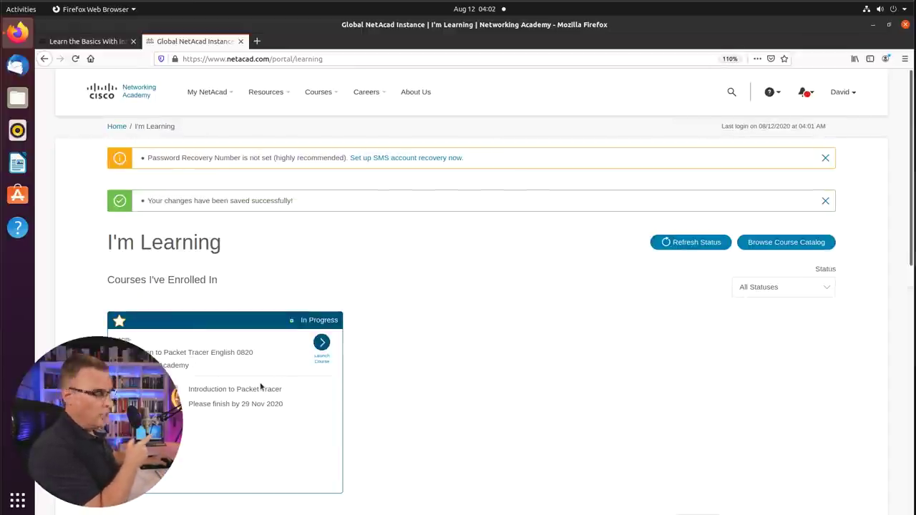
pyautogui.moveTo(279, 95)
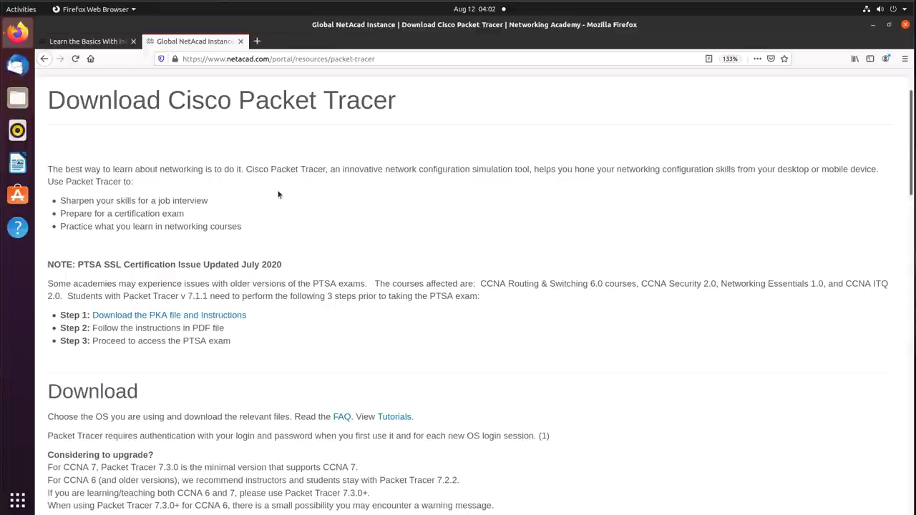
# Highlight the Windows, Linux 7.3.1 and macOS Desktop Version headings in the Download section.
pyautogui.scroll(-3, 276, 191)
pyautogui.scroll(-3, 278, 196)
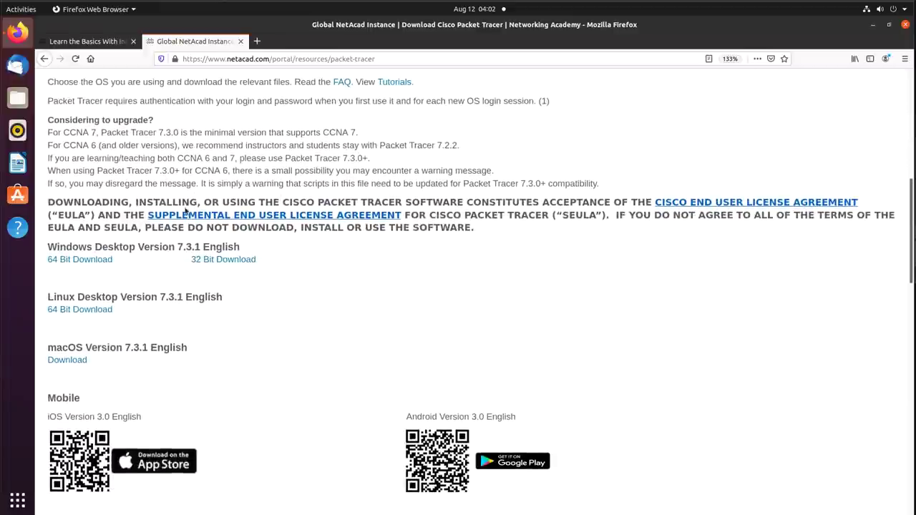
pyautogui.moveTo(160, 296); pyautogui.dragTo(184, 297)
pyautogui.moveTo(49, 246); pyautogui.dragTo(202, 246)
pyautogui.moveTo(48, 296); pyautogui.dragTo(238, 300)
pyautogui.moveTo(47, 347); pyautogui.dragTo(187, 349)
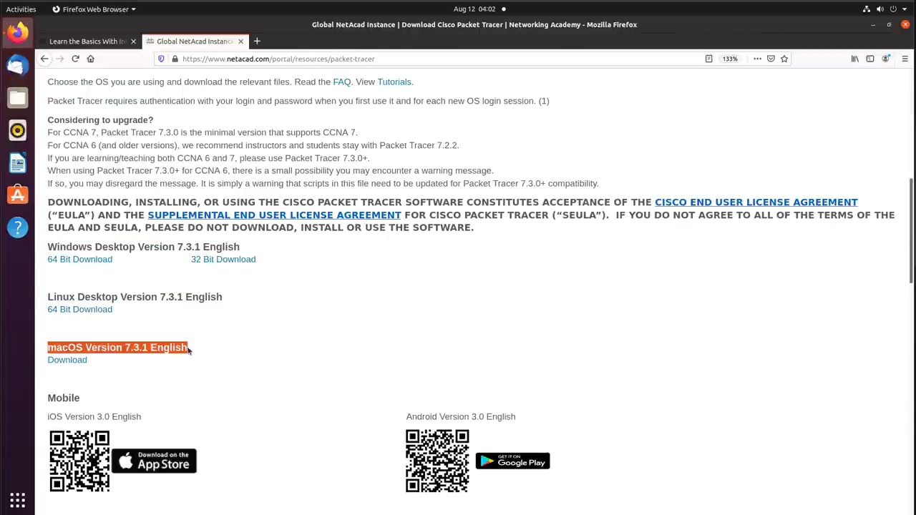
# Save the Linux 64-bit PacketTracer_731_amd64.deb installer and show the applications overview.
pyautogui.click(98, 310)
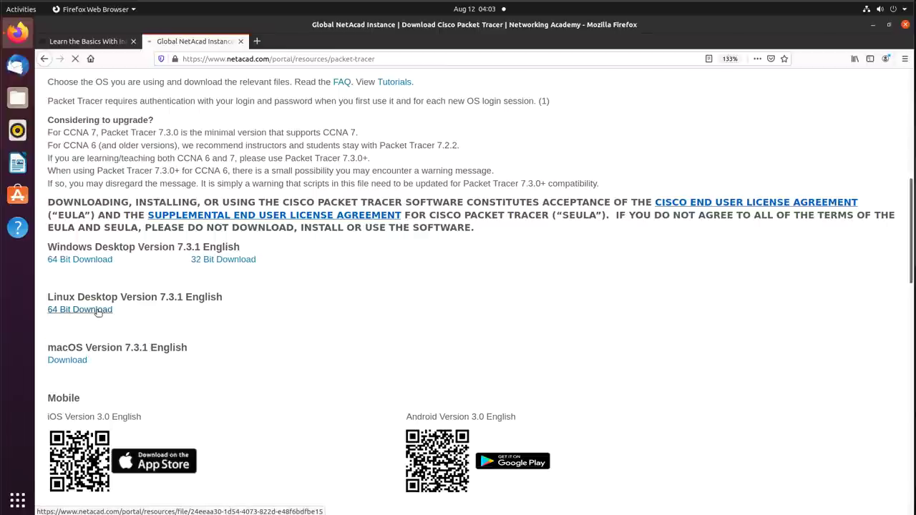
pyautogui.click(397, 294)
pyautogui.click(562, 339)
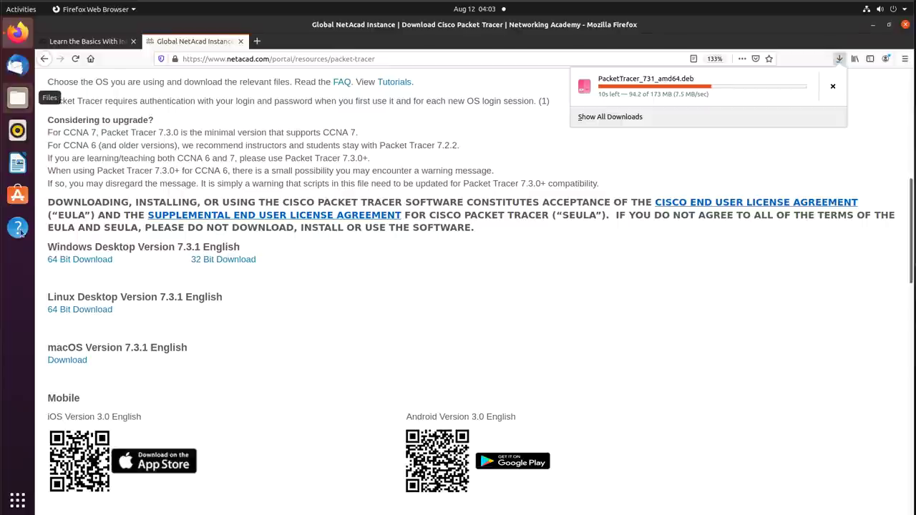
pyautogui.click(18, 501)
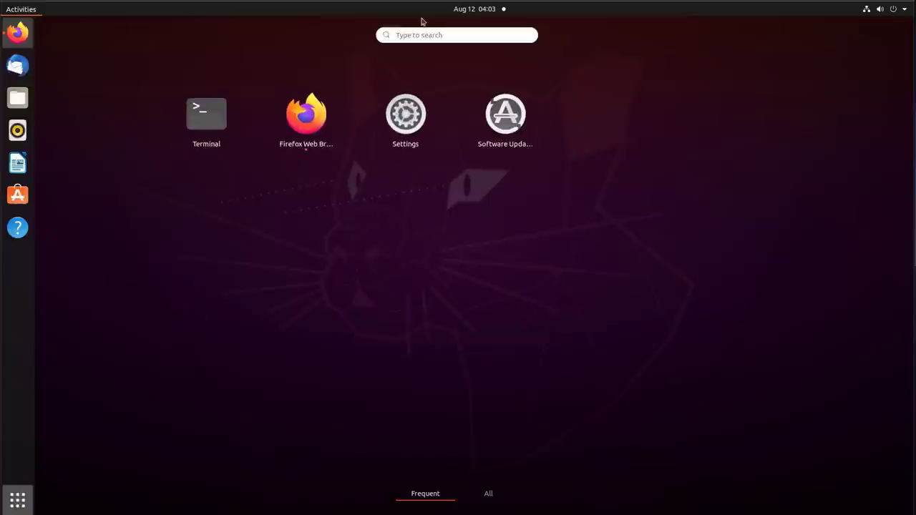
# Launch Terminal, enlarge its font three times, and maximize the window.
pyautogui.click(439, 35)
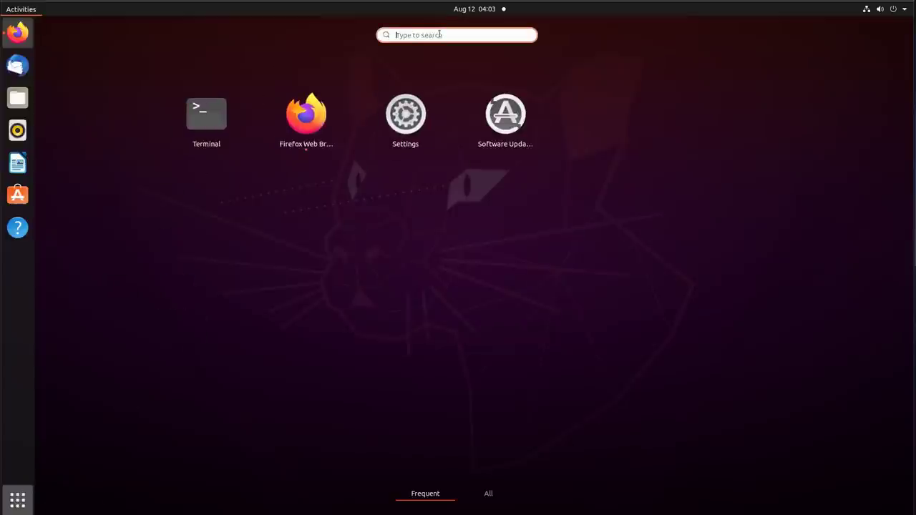
pyautogui.write('termi')
pyautogui.click(445, 84)
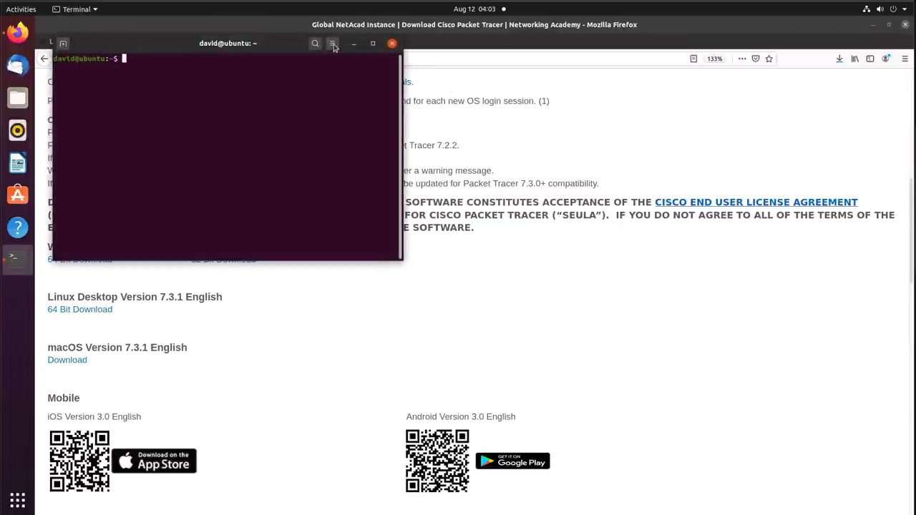
pyautogui.click(334, 44)
pyautogui.click(364, 72)
pyautogui.click(370, 44)
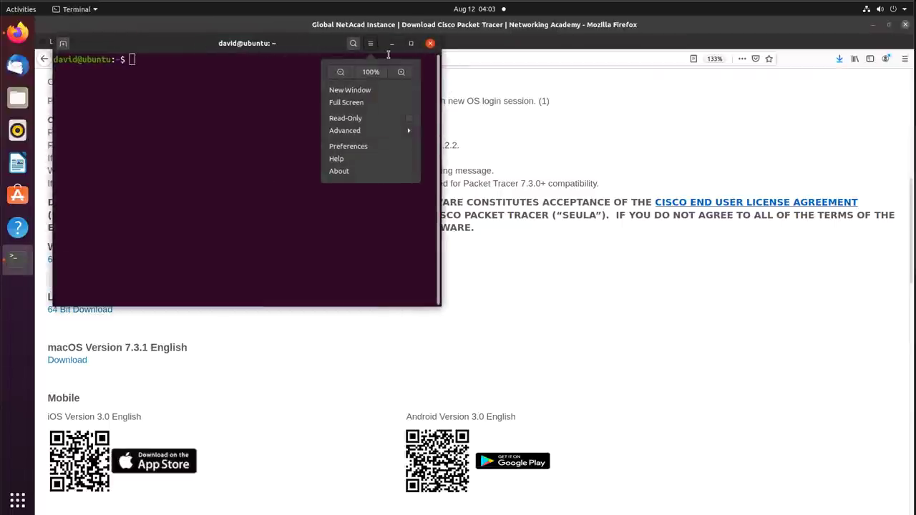
pyautogui.click(401, 72)
pyautogui.click(447, 43)
pyautogui.click(477, 72)
pyautogui.moveTo(390, 43); pyautogui.dragTo(482, 85)
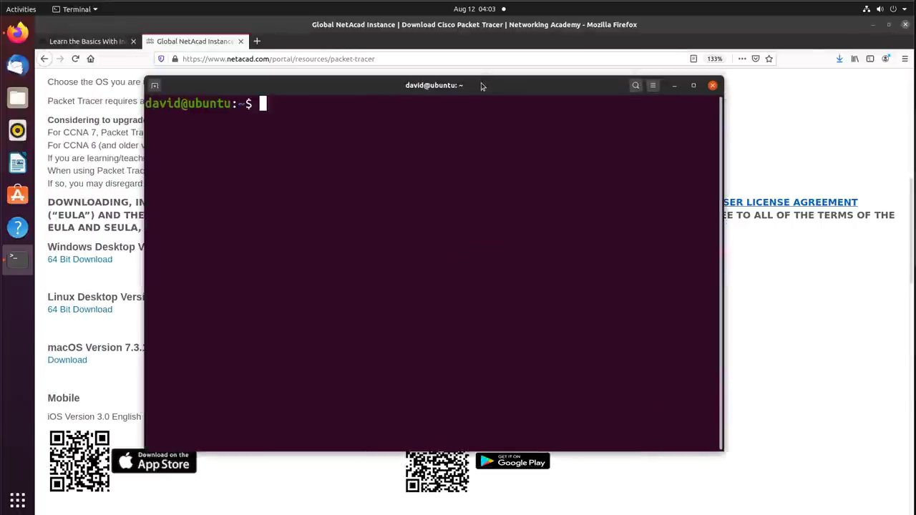
pyautogui.doubleClick(482, 85)
# Run pwd and ls, cd into Downloads, and confirm PacketTracer_731_amd64.deb is listed.
pyautogui.write('pwd')
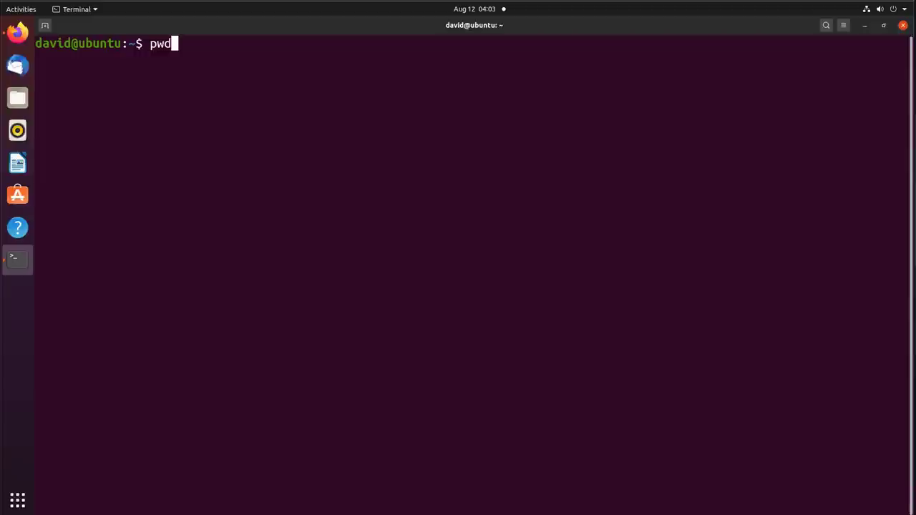
pyautogui.press('Return')
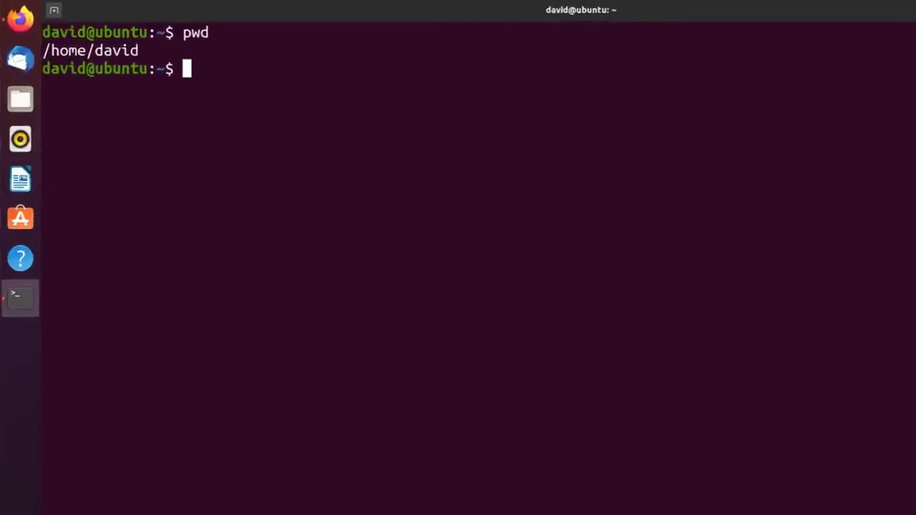
pyautogui.write('ls')
pyautogui.press('Return')
pyautogui.write('cd Dow')
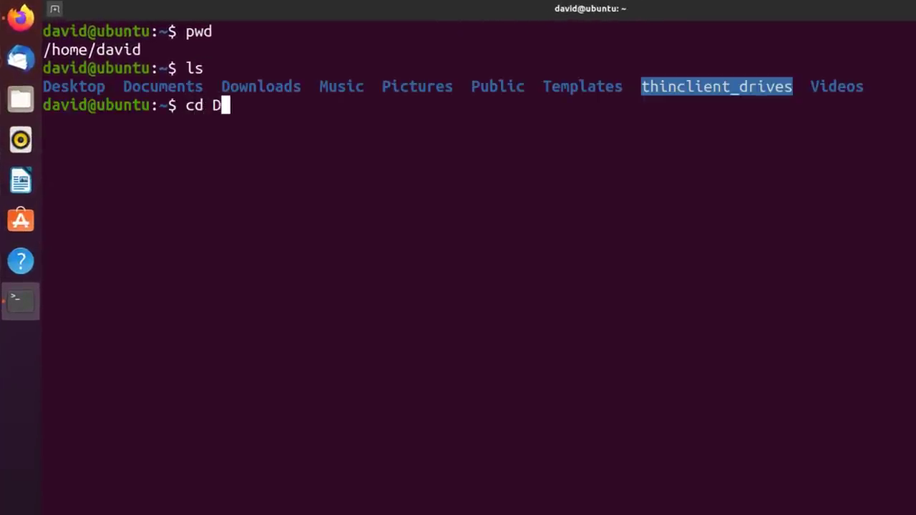
pyautogui.press('Tab')
pyautogui.press('Return')
pyautogui.write('ls')
pyautogui.press('Return')
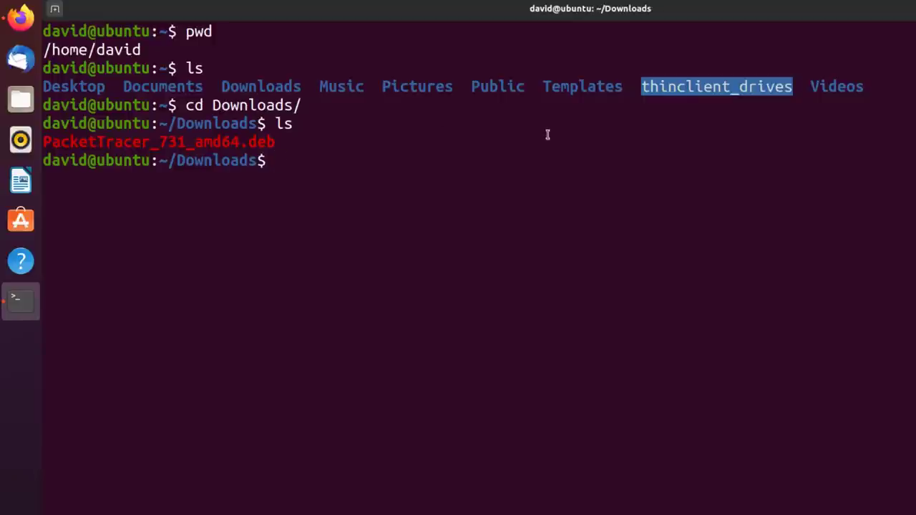
pyautogui.tripleClick(291, 134)
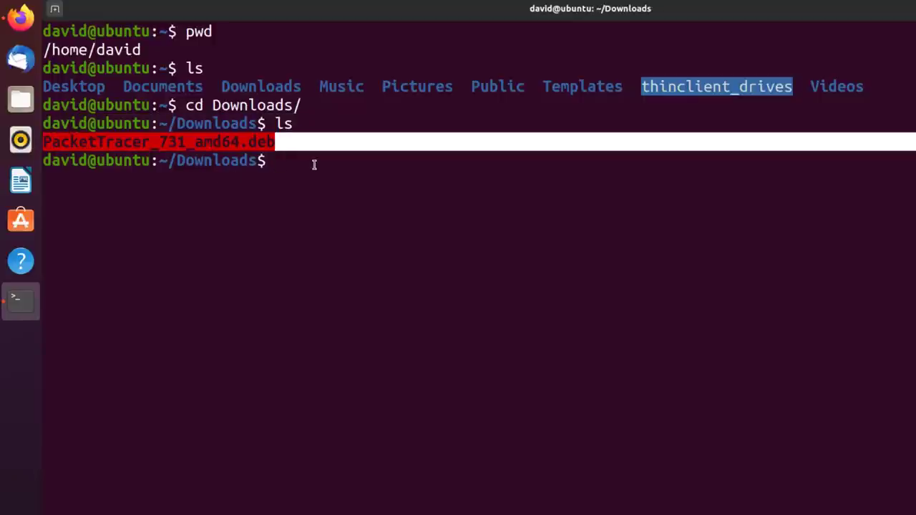
pyautogui.click(446, 212)
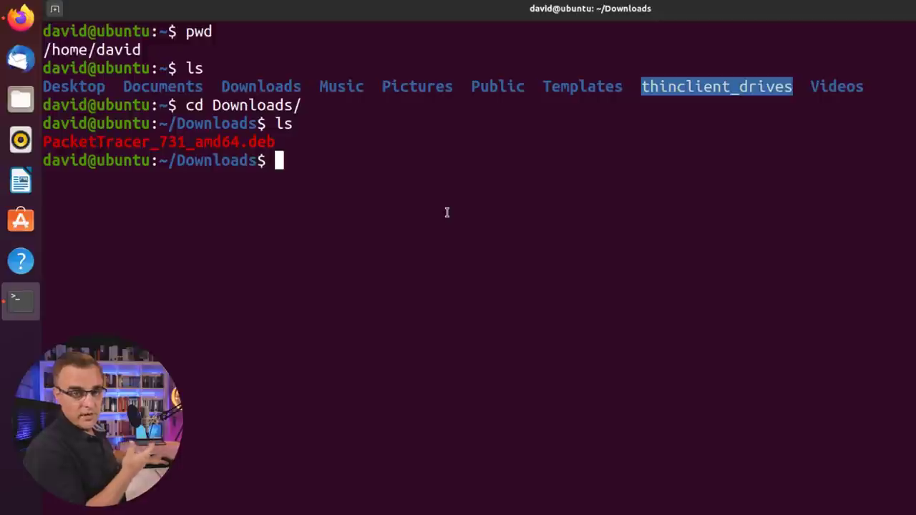
pyautogui.write('sudo ')
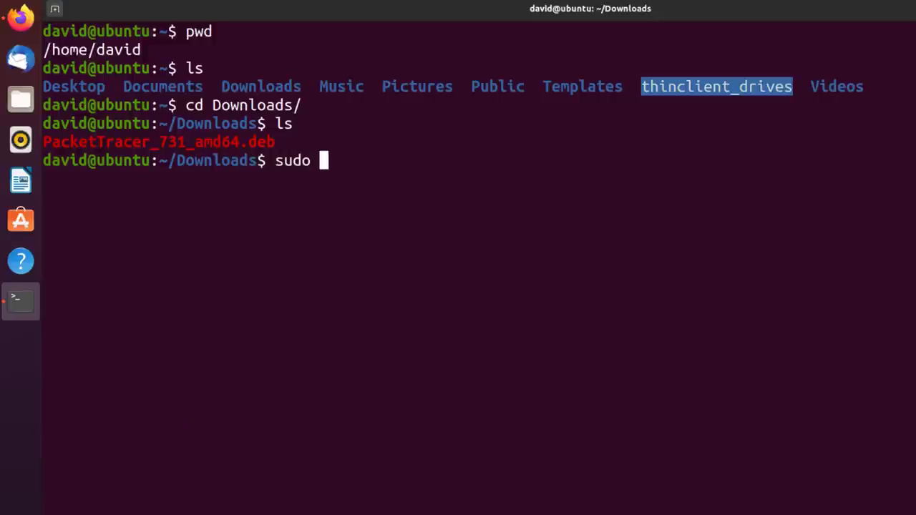
pyautogui.write('dp')
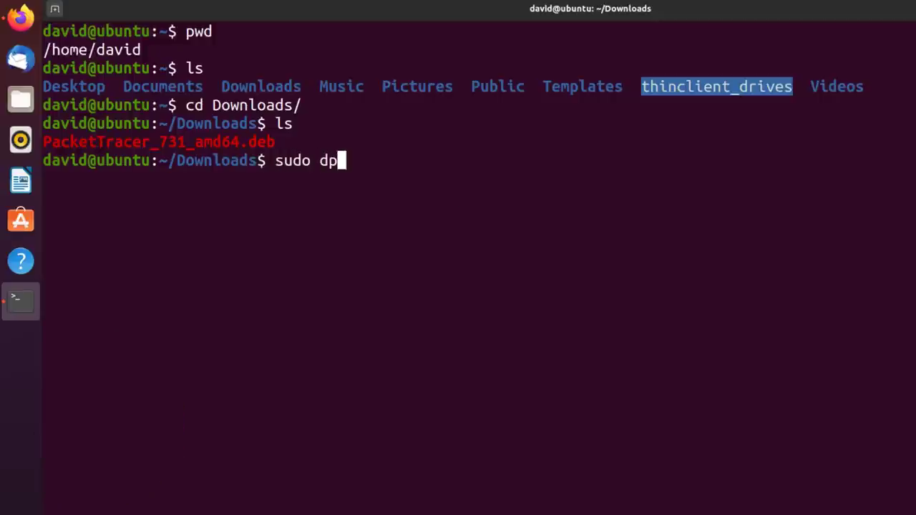
pyautogui.write('kg -i P')
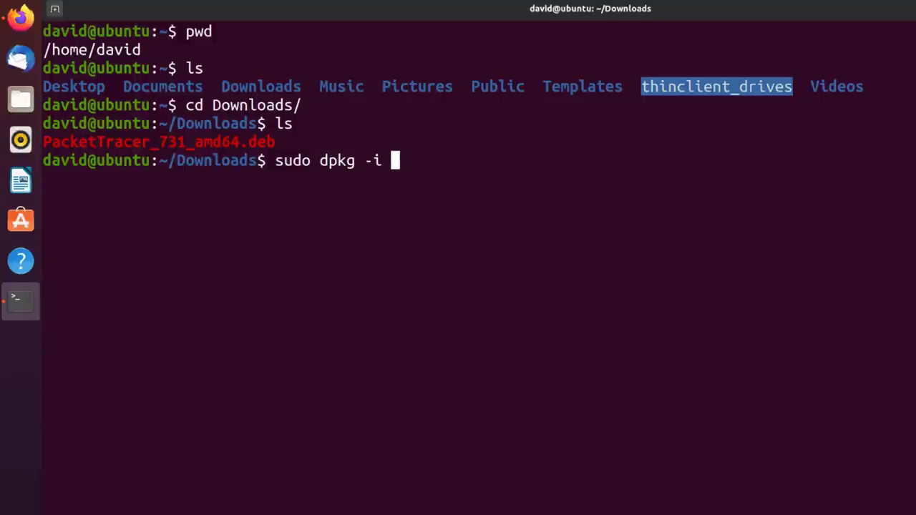
# Install PacketTracer_731_amd64.deb with sudo dpkg -i and accept the licence and EULA.
pyautogui.press('Tab')
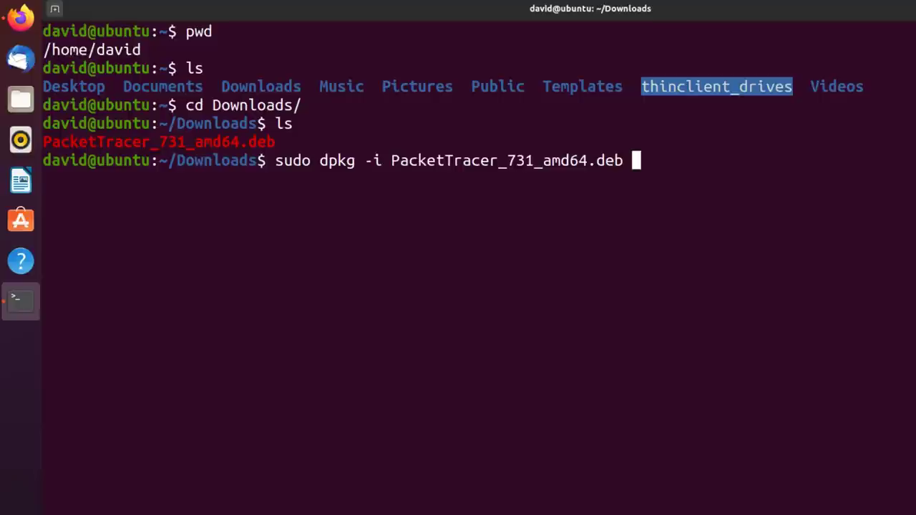
pyautogui.press('Return')
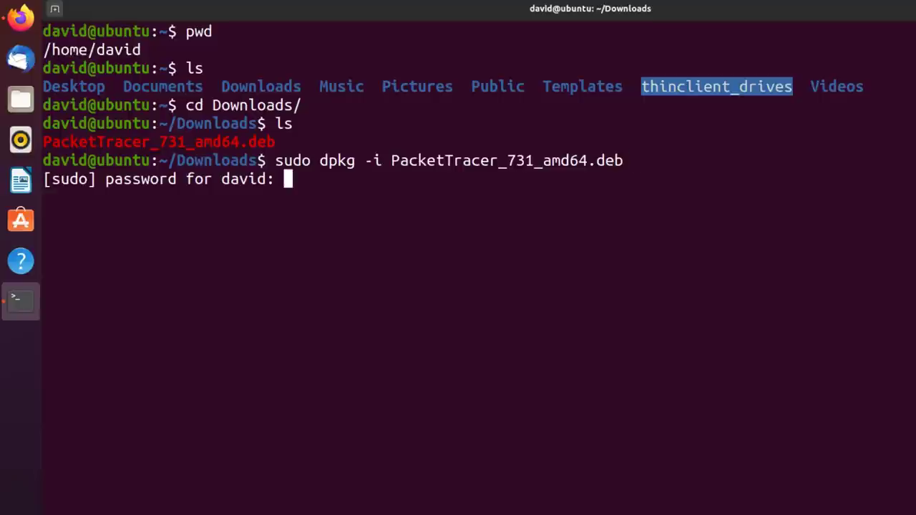
pyautogui.press('Return')
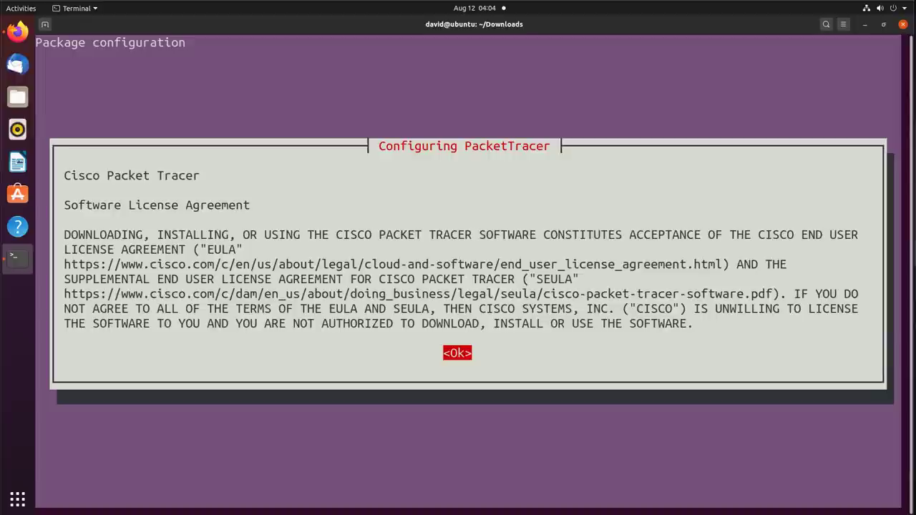
pyautogui.press('Return')
pyautogui.press('Left')
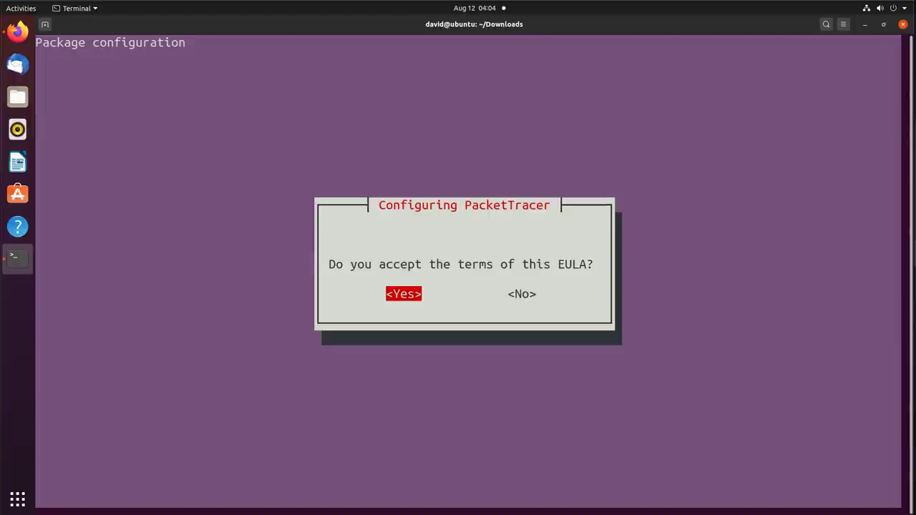
pyautogui.press('Return')
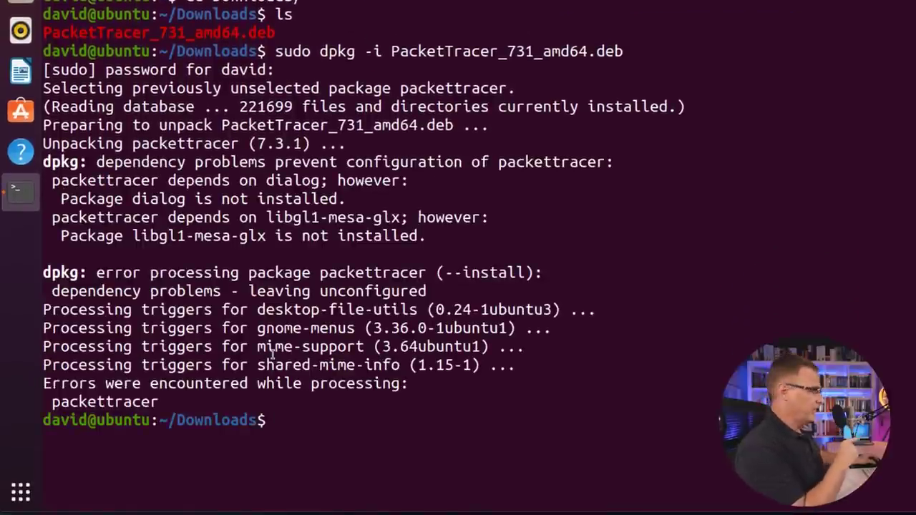
# Run sudo apt install -f to add dialog and libgl1-mesa-glx, then clear the terminal.
pyautogui.moveTo(44, 273); pyautogui.dragTo(471, 385)
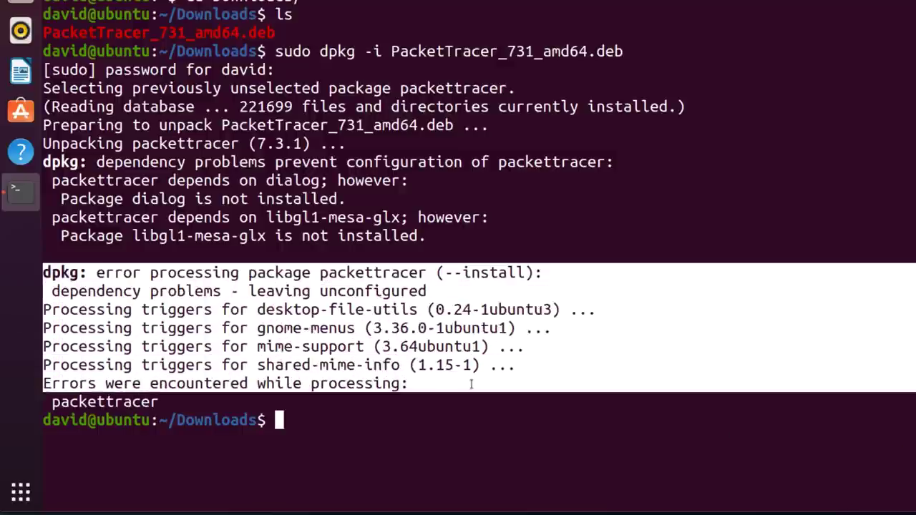
pyautogui.click(440, 420)
pyautogui.write('sudo apt install -f')
pyautogui.press('Return')
pyautogui.write('y')
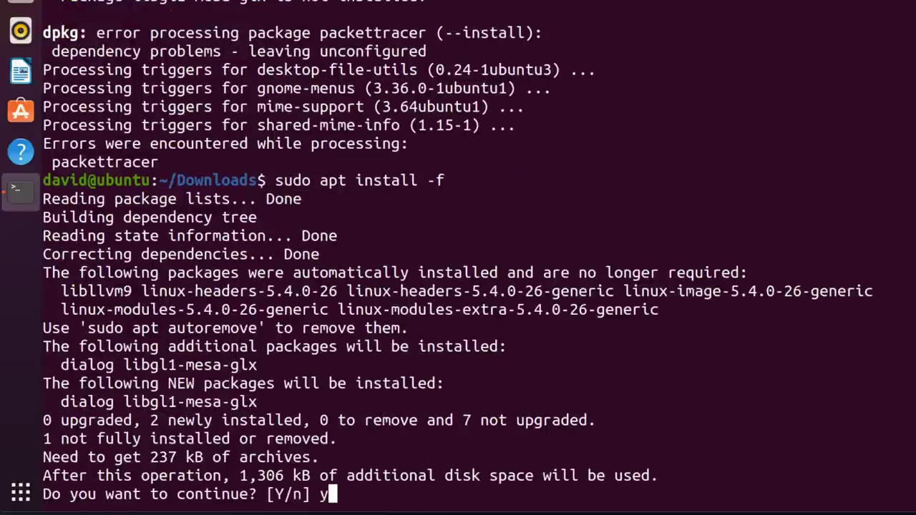
pyautogui.press('Return')
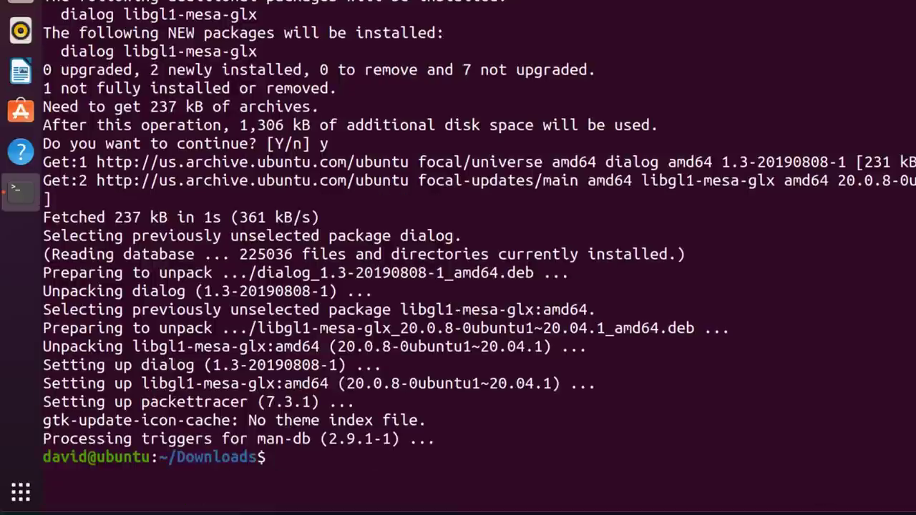
pyautogui.write('clear')
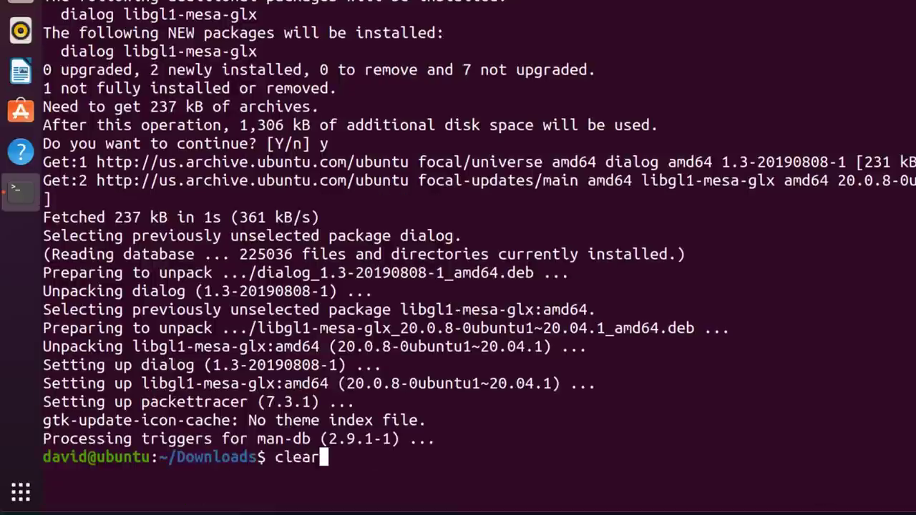
pyautogui.press('Return')
# Rerun the recalled sudo dpkg -i PacketTracer_731_amd64.deb command and acknowledge the licence.
pyautogui.press('Up')
pyautogui.press('Up')
pyautogui.press('Up')
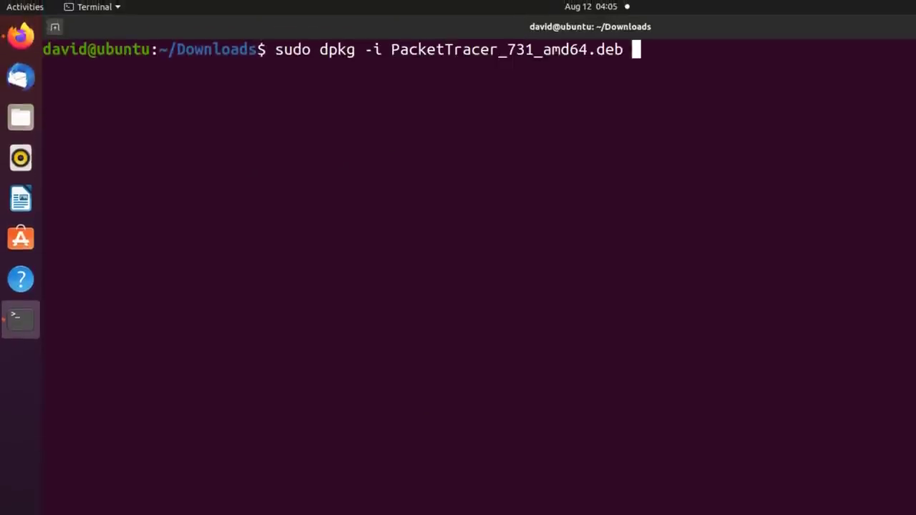
pyautogui.press('Return')
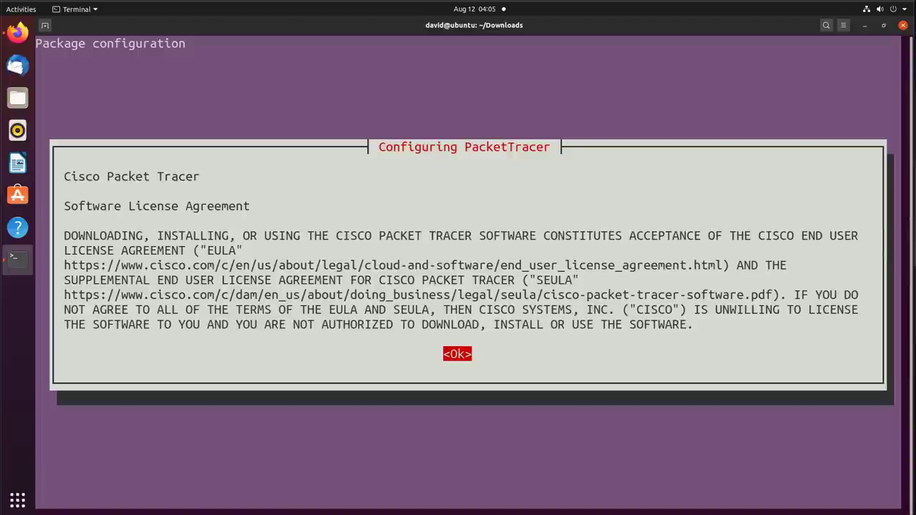
pyautogui.press('Return')
pyautogui.press('Return')
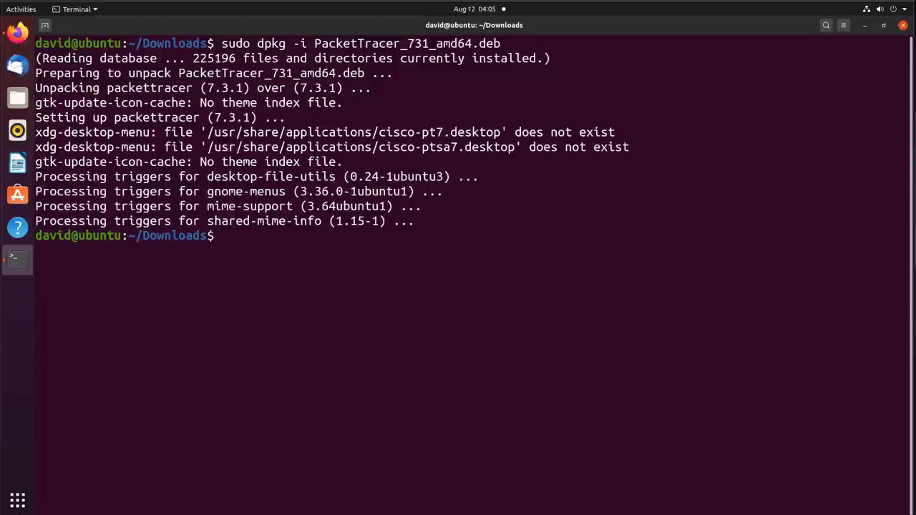
# Launch Packet Tracer 7.3.1 by running the packettracer command.
pyautogui.write('cl')
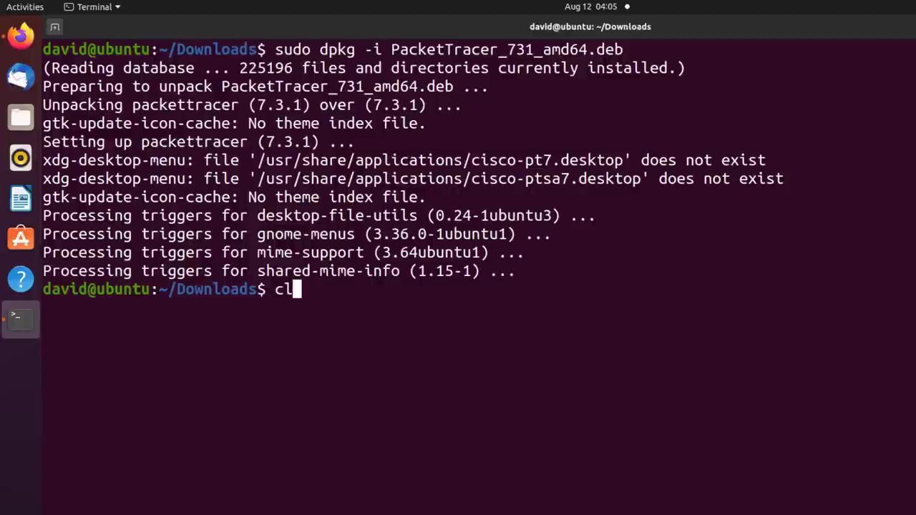
pyautogui.press('BackSpace')
pyautogui.press('BackSpace')
pyautogui.write('pack')
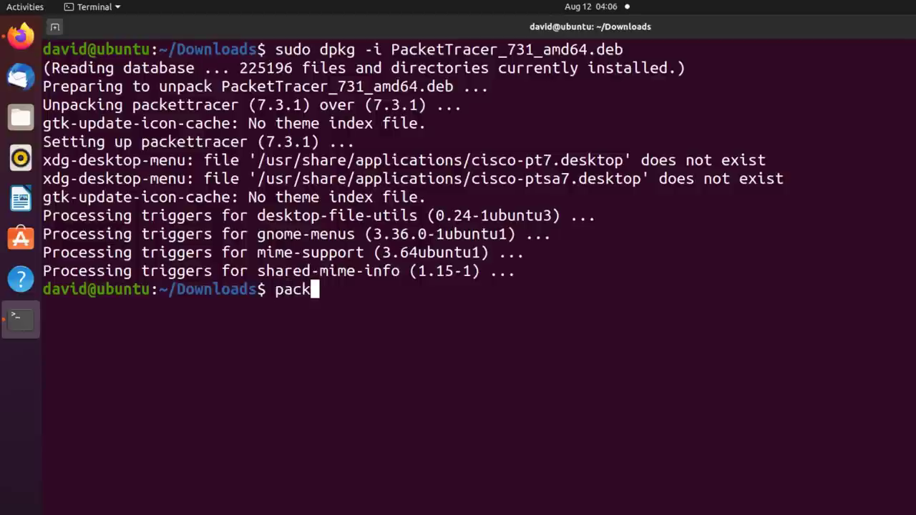
pyautogui.press('Tab')
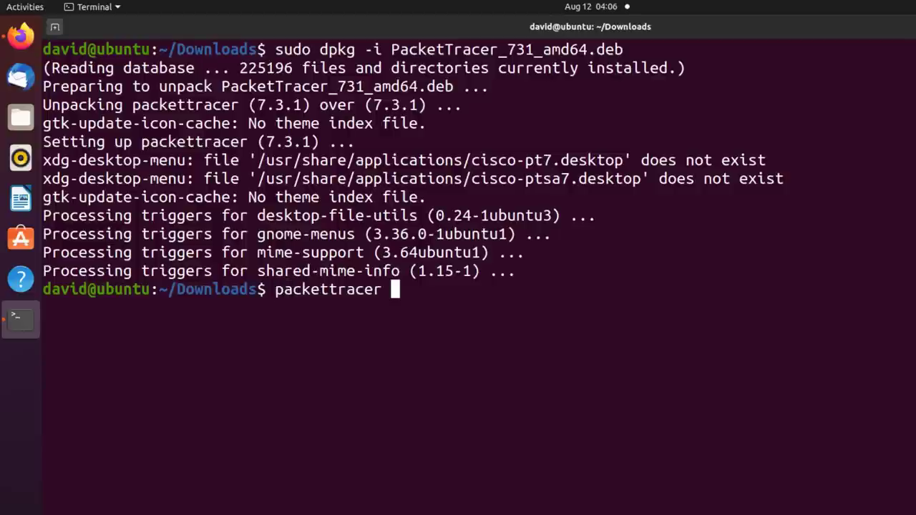
pyautogui.press('Return')
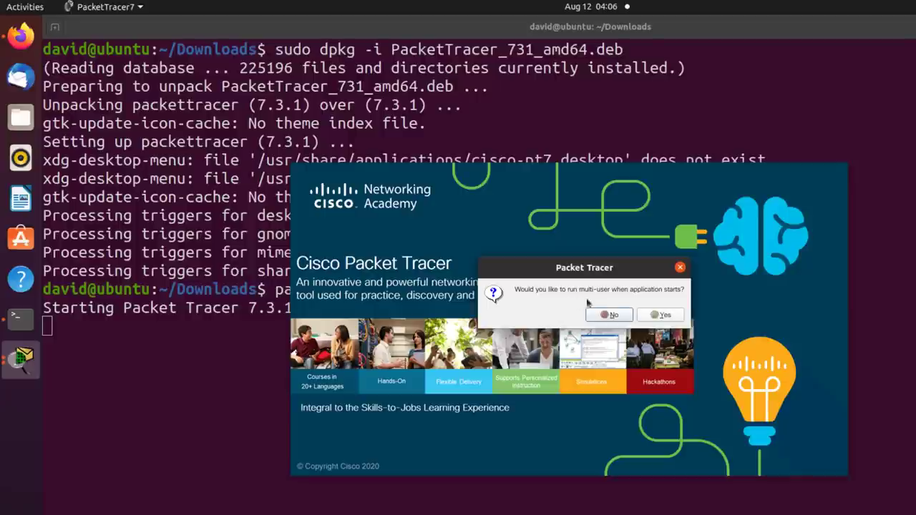
# Decline multi-user mode and sign in with the Networking Academy account e-mail and password.
pyautogui.click(619, 320)
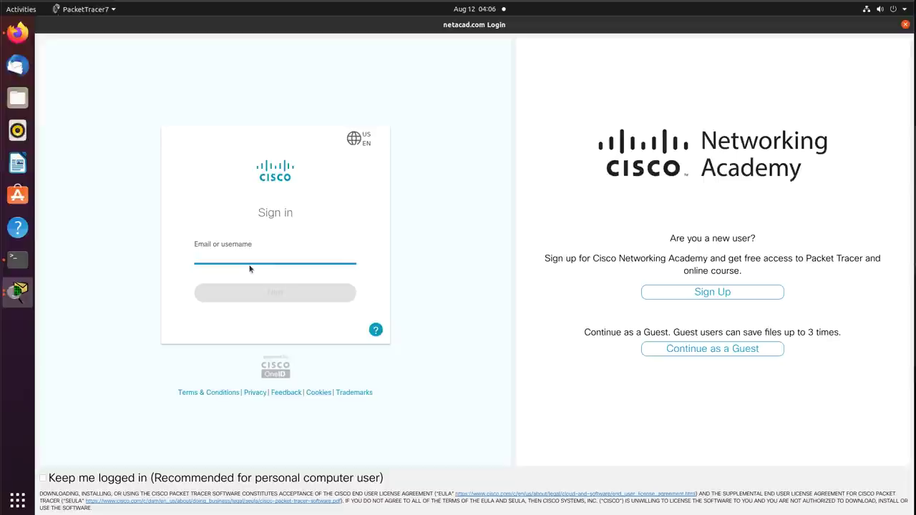
pyautogui.hotkey('ctrl', 'v')
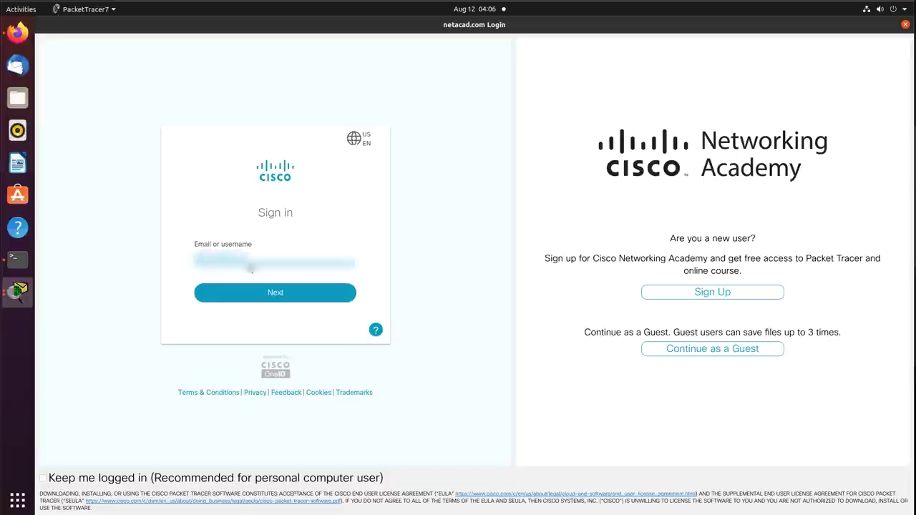
pyautogui.click(271, 290)
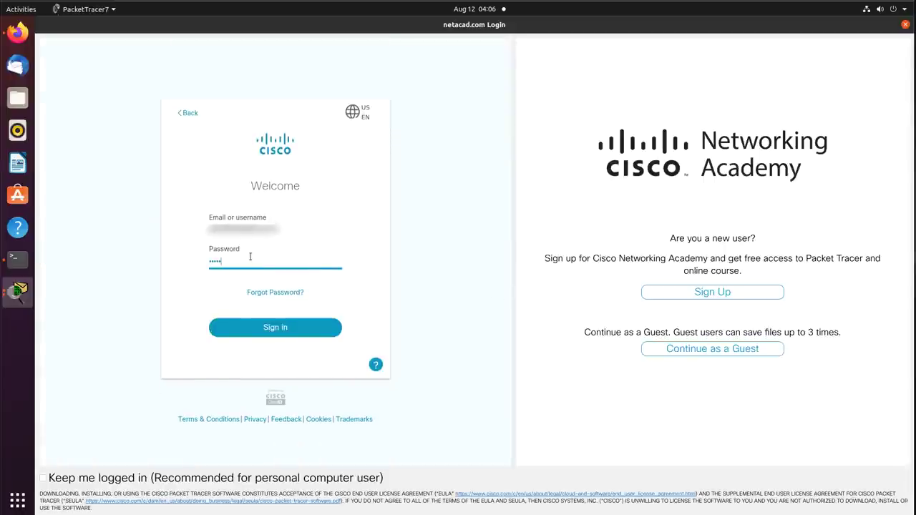
pyautogui.write('••')
pyautogui.press('Return')
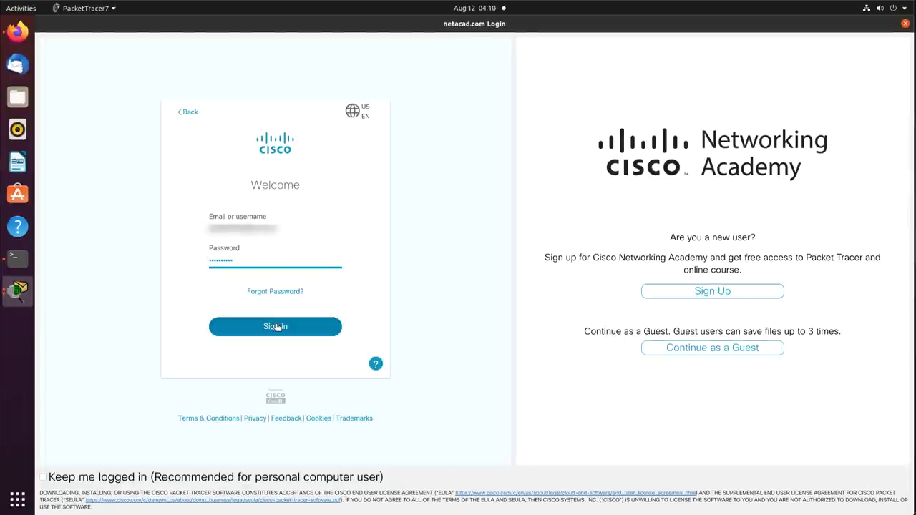
pyautogui.click(276, 325)
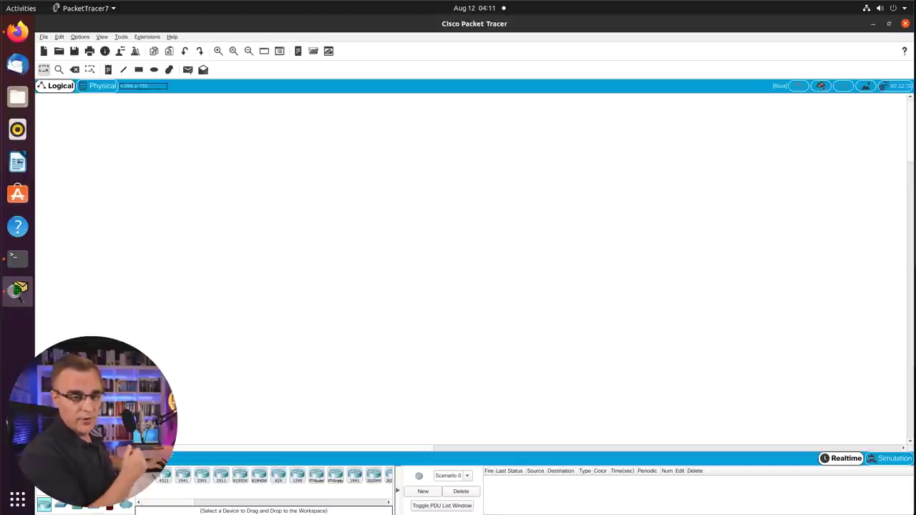
# Place a PC and a laptop on the zoomed-in Logical canvas.
pyautogui.click(60, 476)
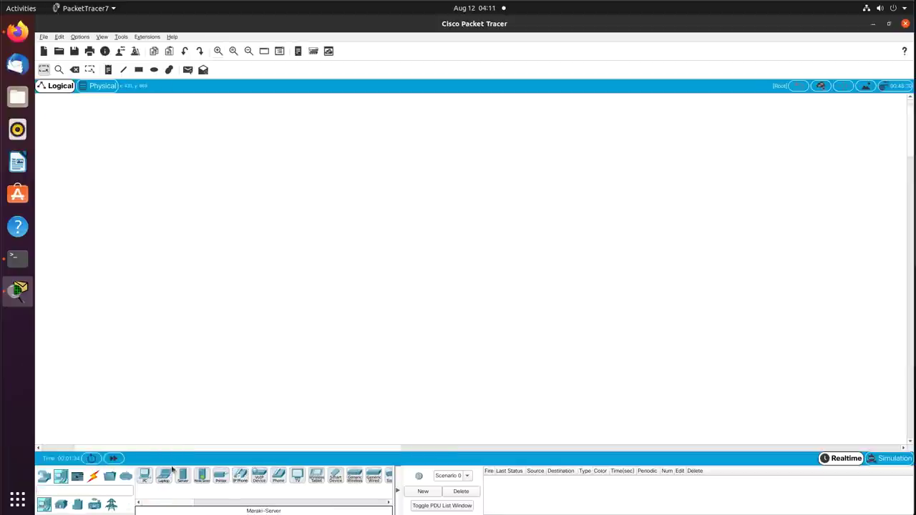
pyautogui.moveTo(146, 478); pyautogui.dragTo(196, 248)
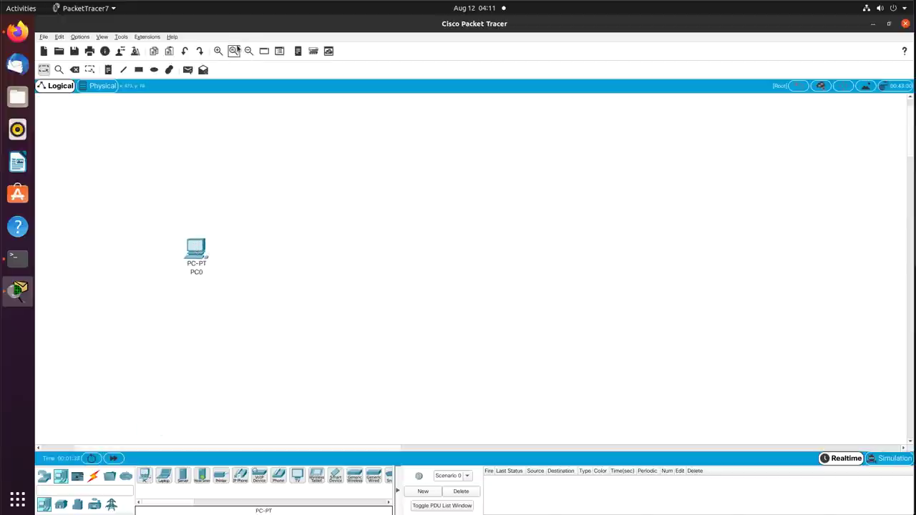
pyautogui.click(233, 51)
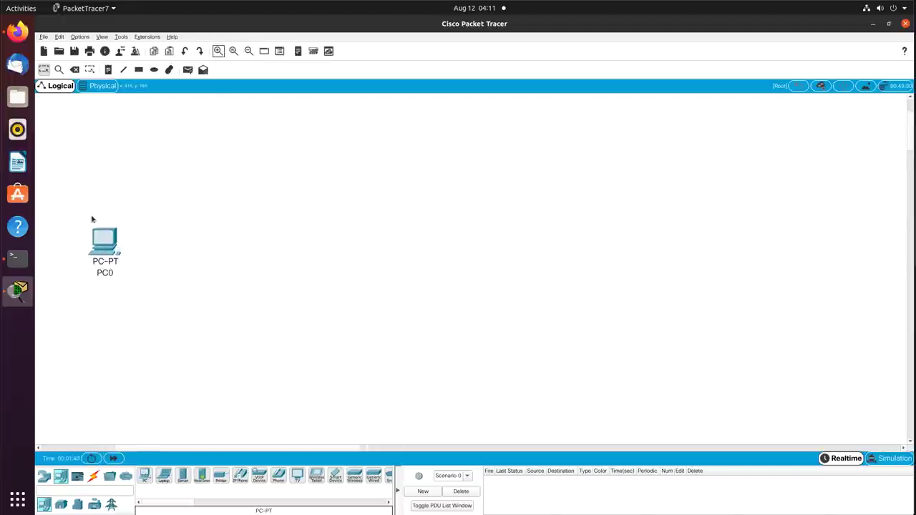
pyautogui.moveTo(112, 231); pyautogui.dragTo(136, 203)
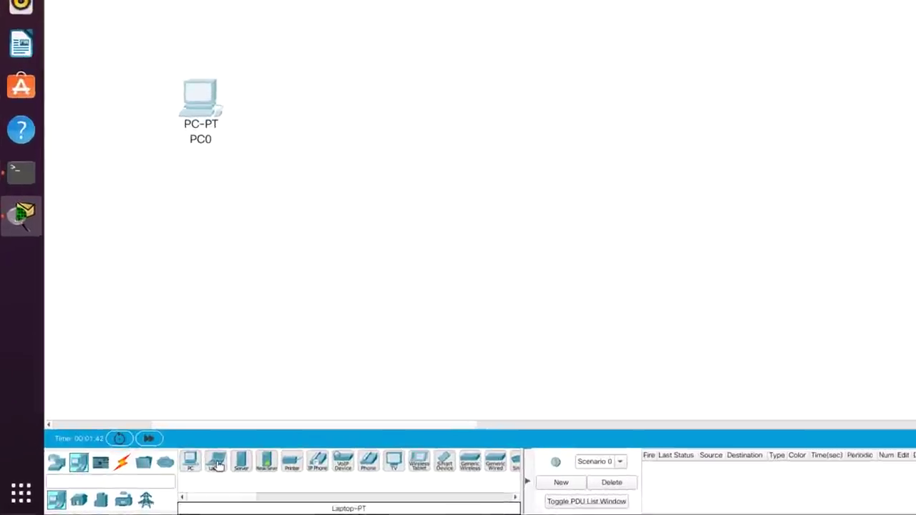
pyautogui.moveTo(224, 464); pyautogui.dragTo(551, 83)
# Add a 3650-24PS multilayer switch between PC0 and the laptop.
pyautogui.click(58, 460)
pyautogui.click(81, 500)
pyautogui.moveTo(300, 462); pyautogui.dragTo(363, 90)
pyautogui.click(124, 462)
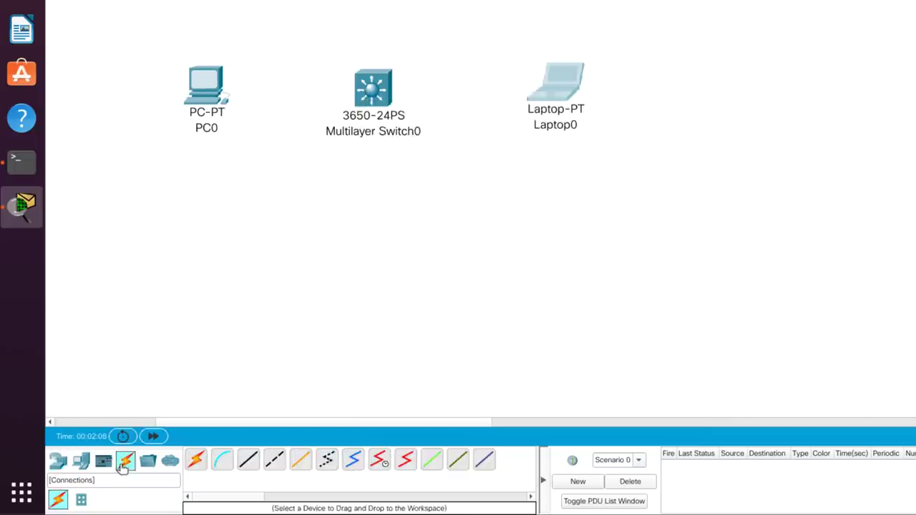
# Cable PC0's FastEthernet0 to switch port GigabitEthernet1/0/1 with copper straight-through.
pyautogui.click(249, 459)
pyautogui.click(218, 92)
pyautogui.click(249, 139)
pyautogui.click(369, 85)
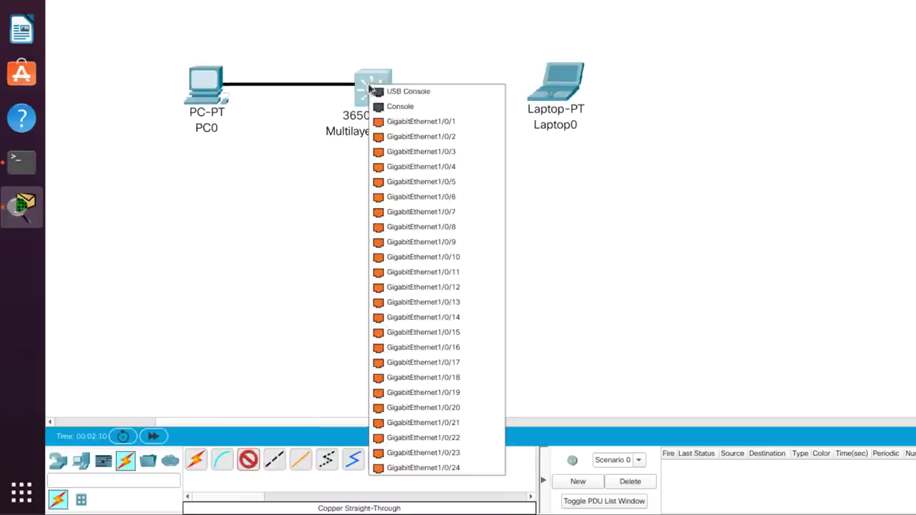
pyautogui.click(411, 121)
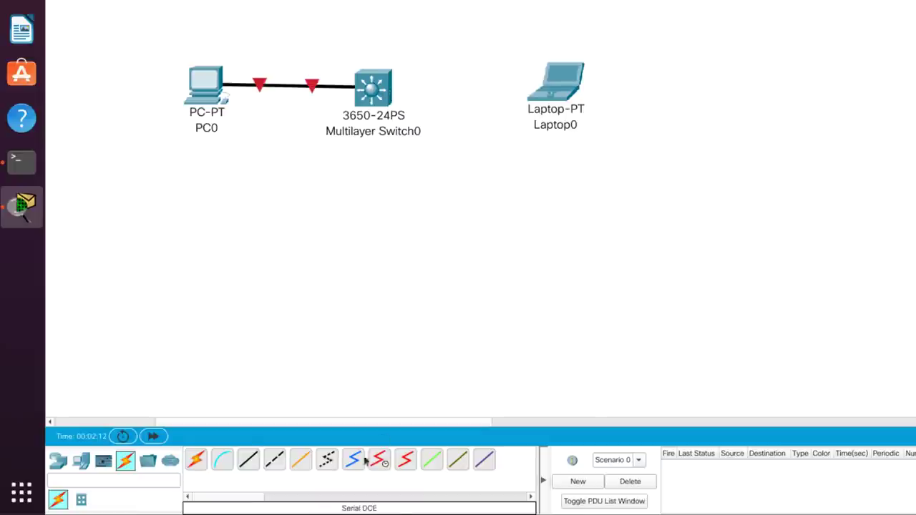
# Connect a free Gigabit switch port to Laptop0's FastEthernet0 with copper straight-through.
pyautogui.click(248, 460)
pyautogui.click(377, 92)
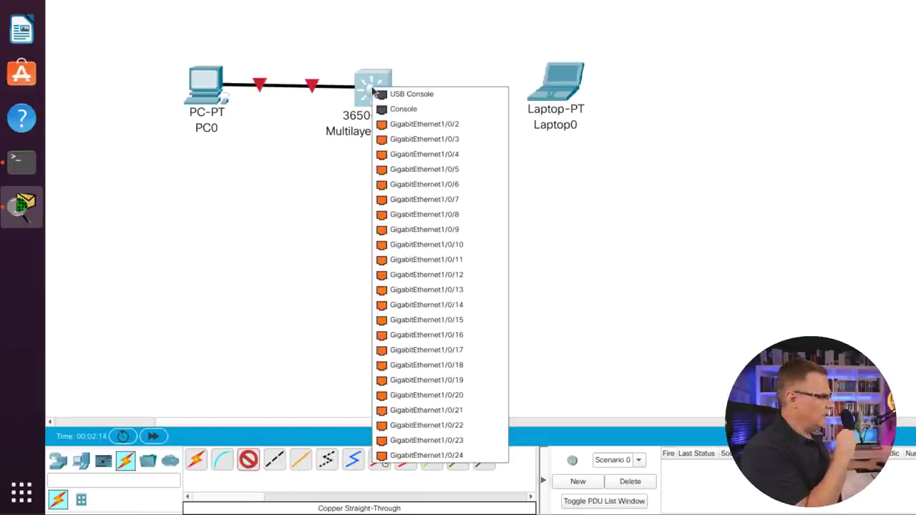
pyautogui.click(404, 123)
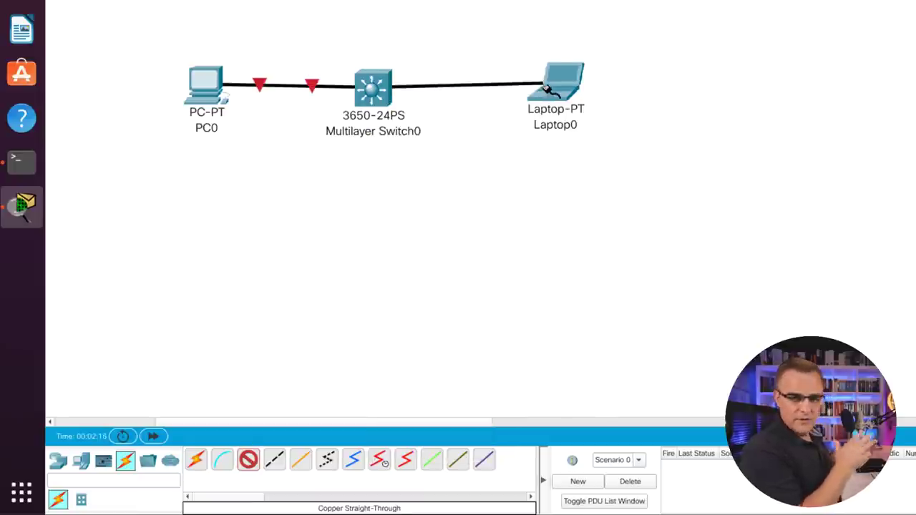
pyautogui.click(556, 85)
pyautogui.click(609, 135)
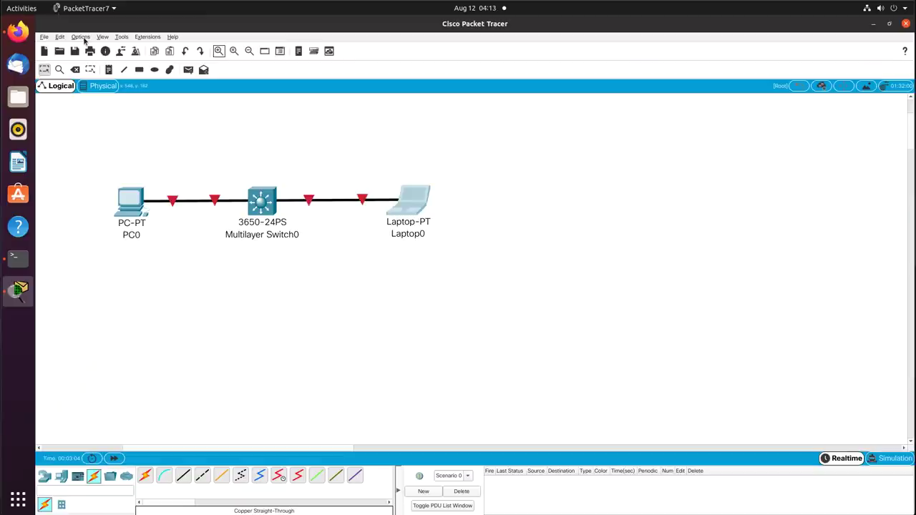
pyautogui.click(80, 34)
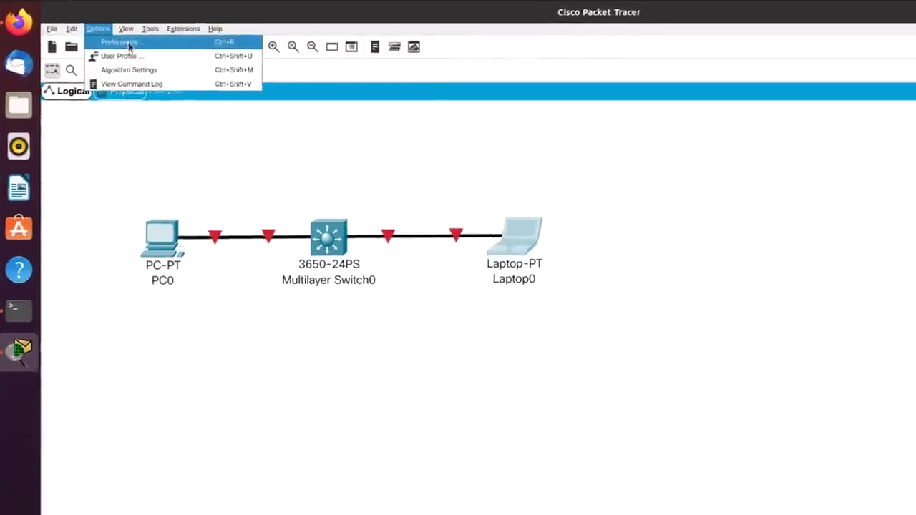
# Enable Always Show Port Labels in Logical Workspace in Preferences.
pyautogui.click(99, 46)
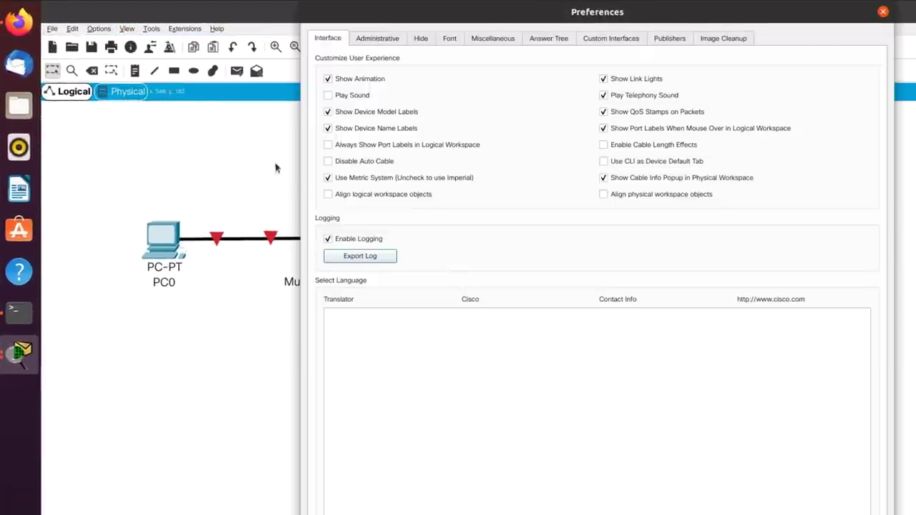
pyautogui.click(329, 145)
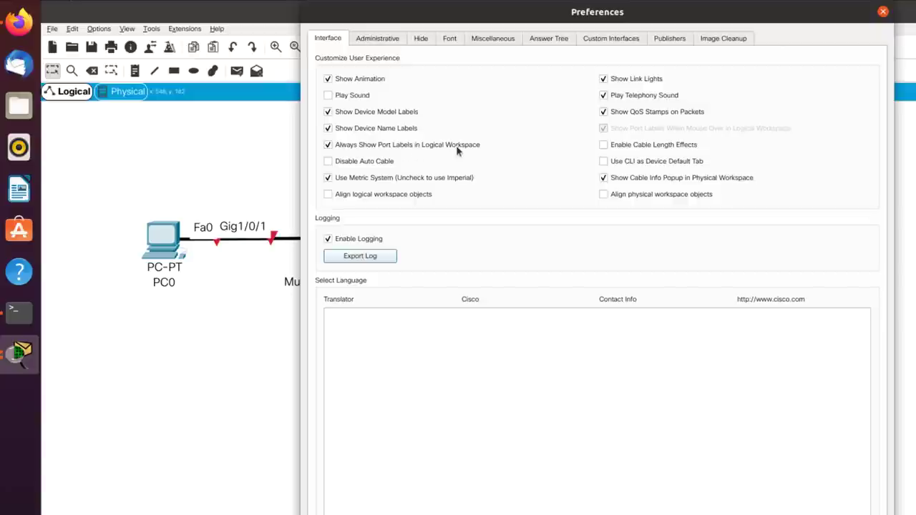
pyautogui.click(883, 13)
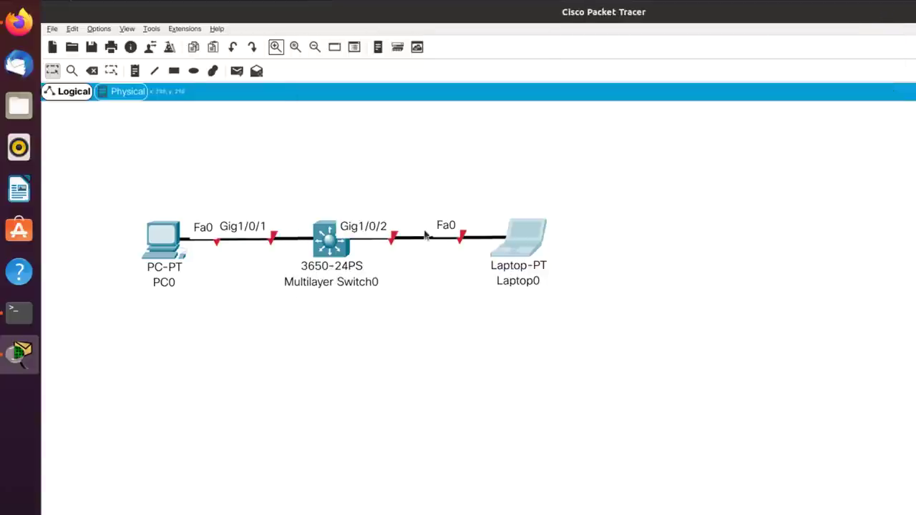
# Move Multilayer Switch0 and Laptop0 further right to spread out the topology.
pyautogui.moveTo(509, 238); pyautogui.dragTo(617, 241)
pyautogui.moveTo(337, 247); pyautogui.dragTo(415, 246)
pyautogui.moveTo(612, 233); pyautogui.dragTo(656, 233)
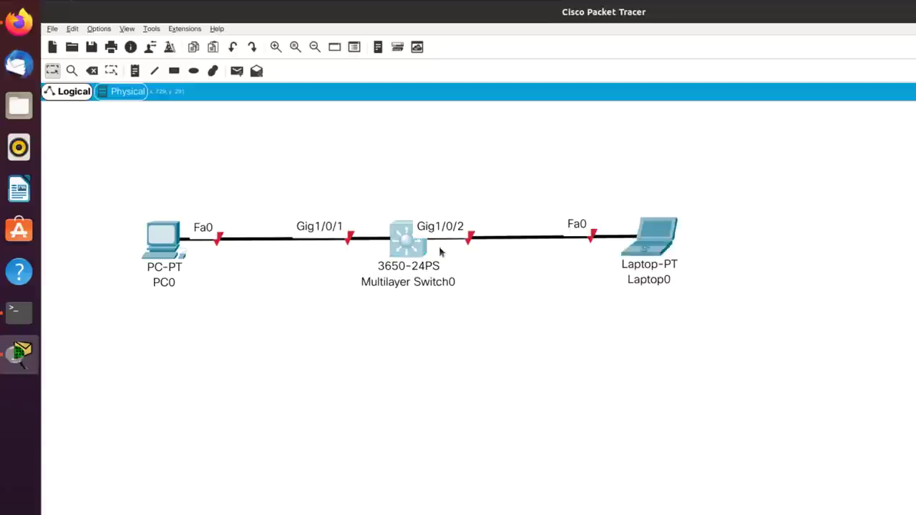
# Install an AC-POWER-SUPPLY in the switch's empty slot, check its CLI, then open PC0.
pyautogui.click(405, 250)
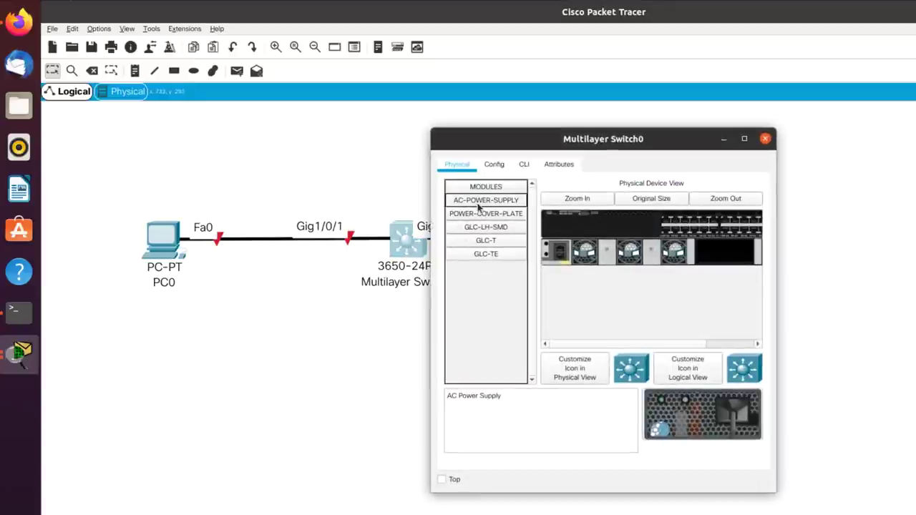
pyautogui.moveTo(485, 201); pyautogui.dragTo(730, 259)
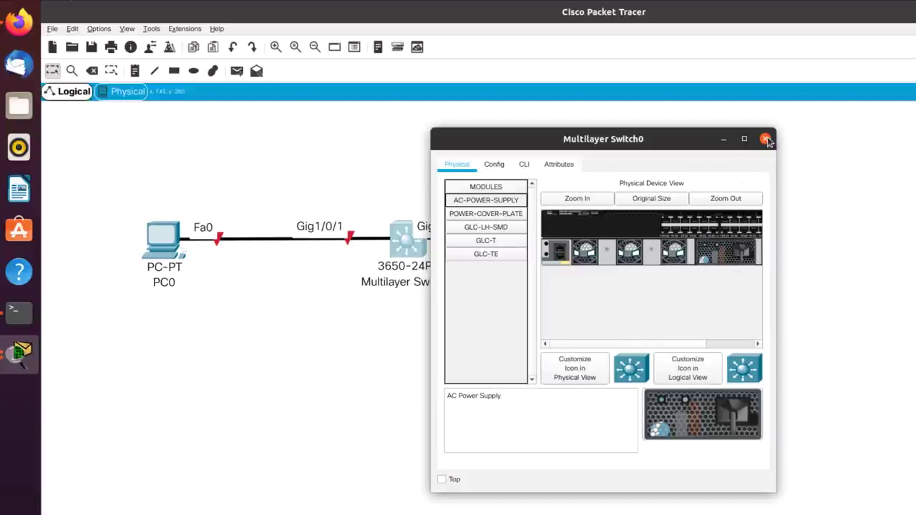
pyautogui.click(523, 165)
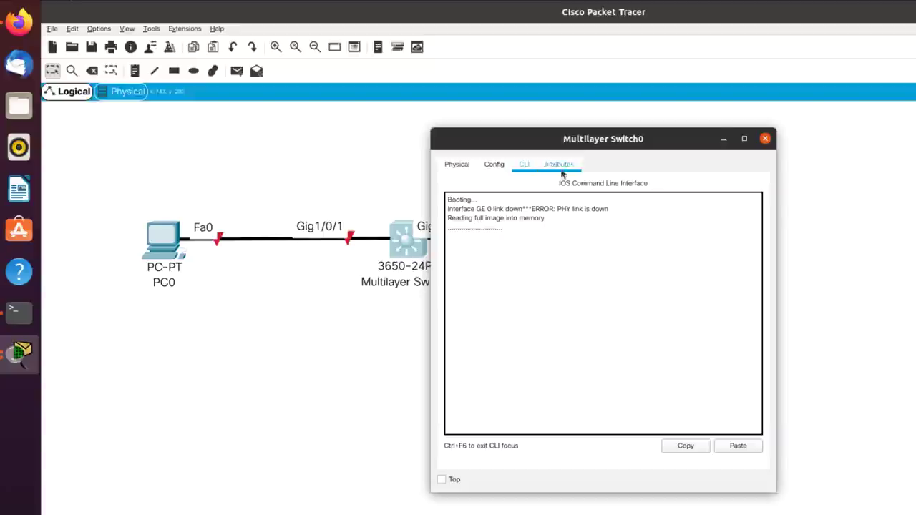
pyautogui.click(764, 138)
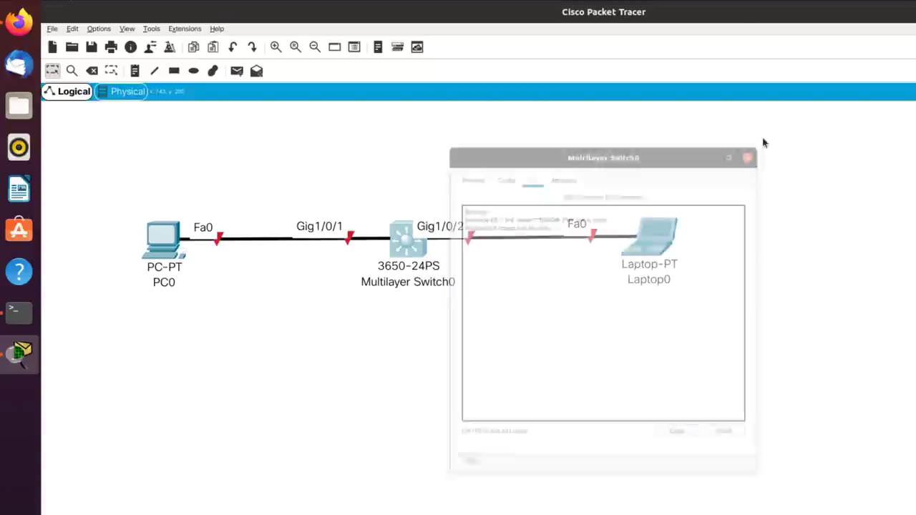
pyautogui.click(164, 243)
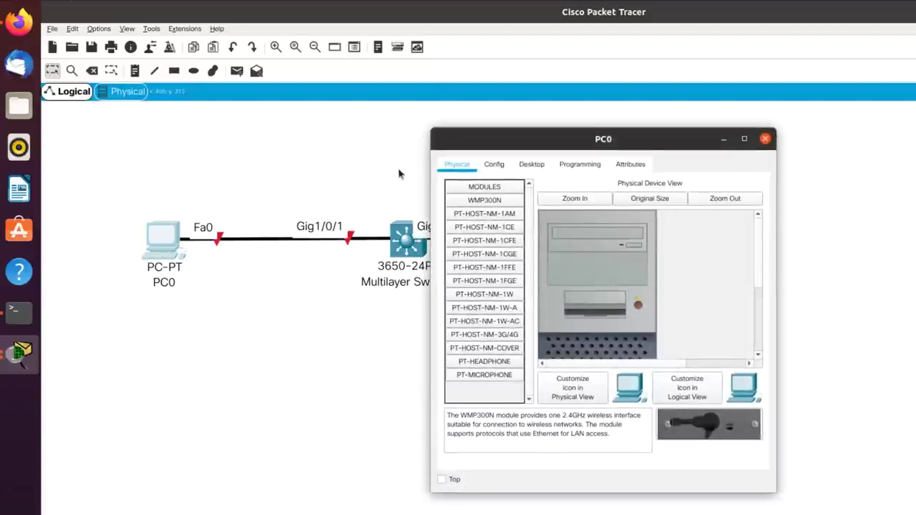
# Set PC0's FastEthernet0 to static IPv4 10.1.1.1 with its subnet mask.
pyautogui.click(494, 164)
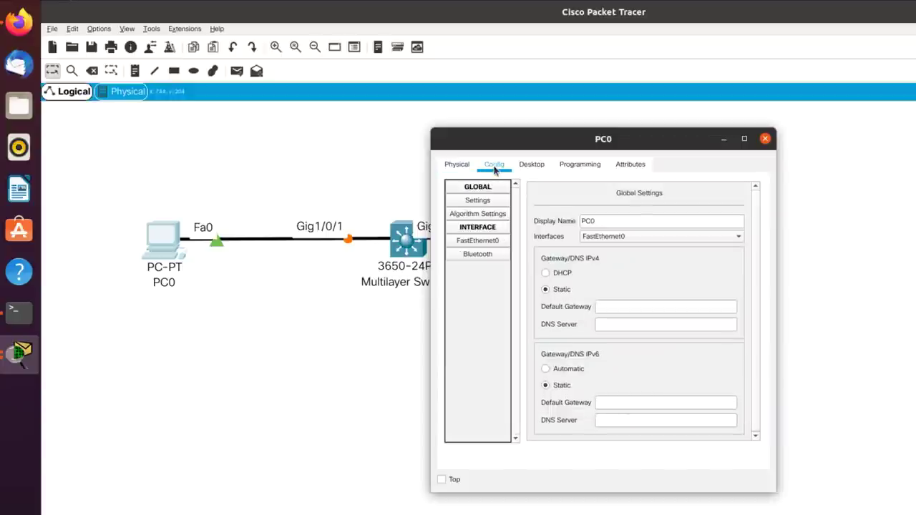
pyautogui.click(471, 242)
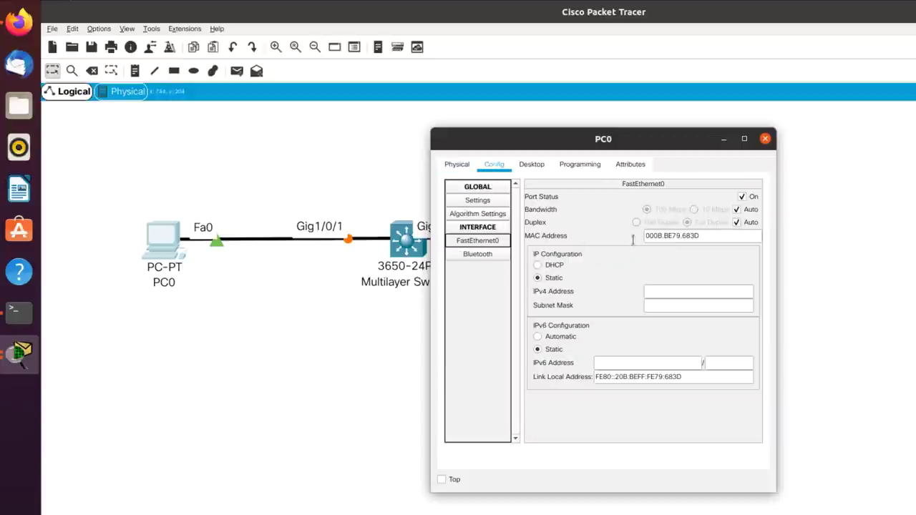
pyautogui.click(687, 290)
pyautogui.write('10.1.1.1')
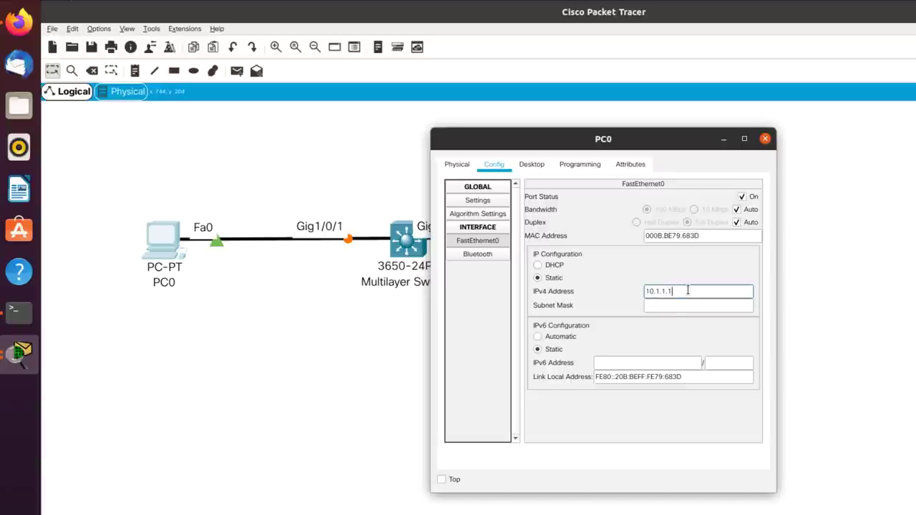
pyautogui.press('Tab')
pyautogui.write('25')
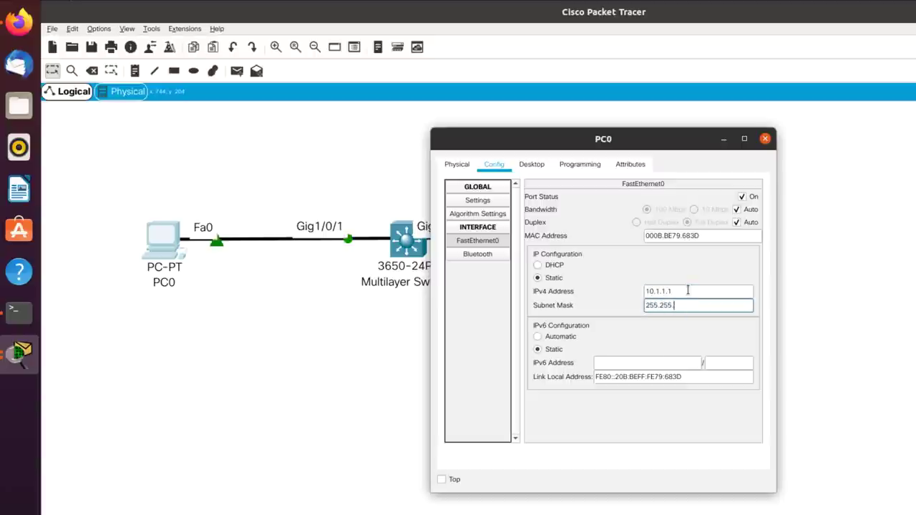
# Open PC0's Desktop Command Prompt and enlarge the window.
pyautogui.click(533, 165)
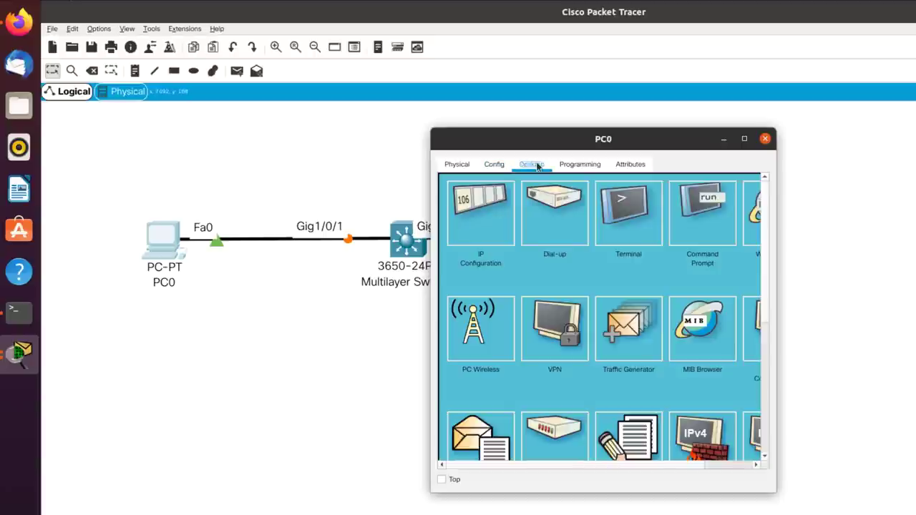
pyautogui.click(701, 208)
pyautogui.moveTo(768, 125); pyautogui.dragTo(915, 102)
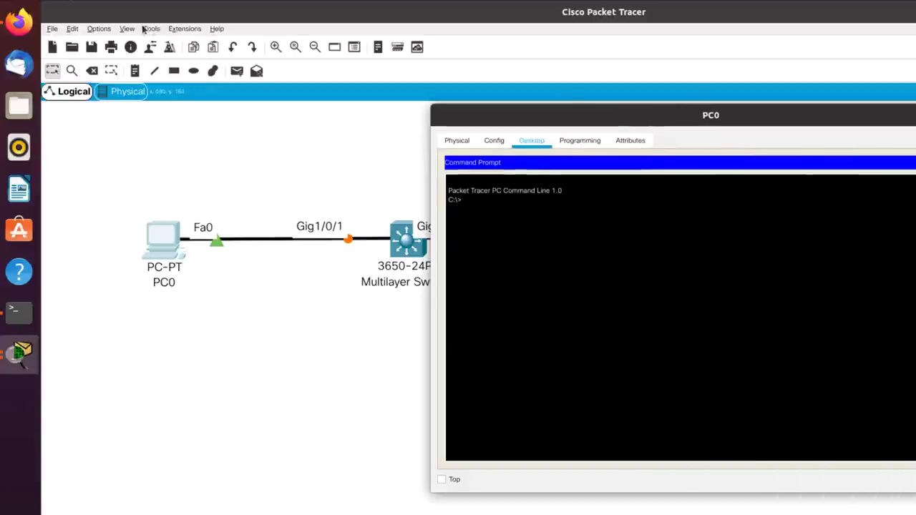
pyautogui.click(99, 29)
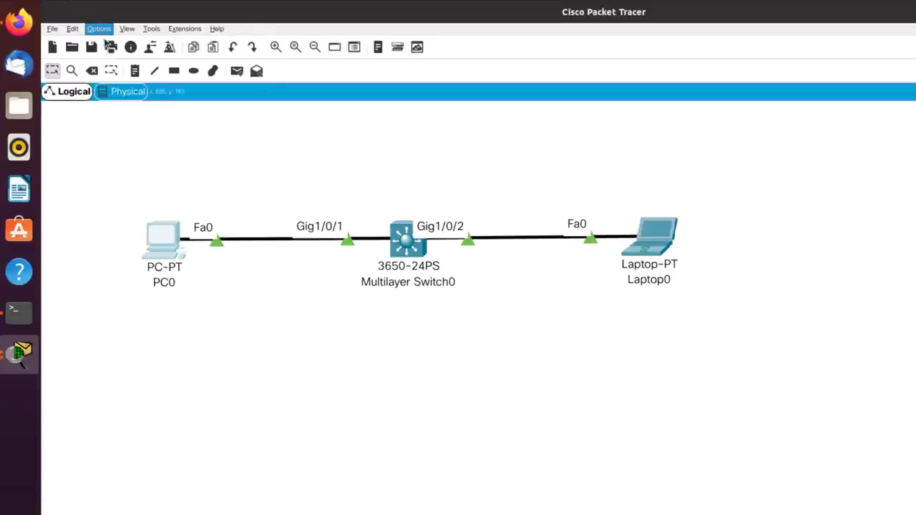
pyautogui.click(119, 39)
# Apply a CLI font size of 14 in Preferences, then bring up PC0's Command Prompt.
pyautogui.click(451, 40)
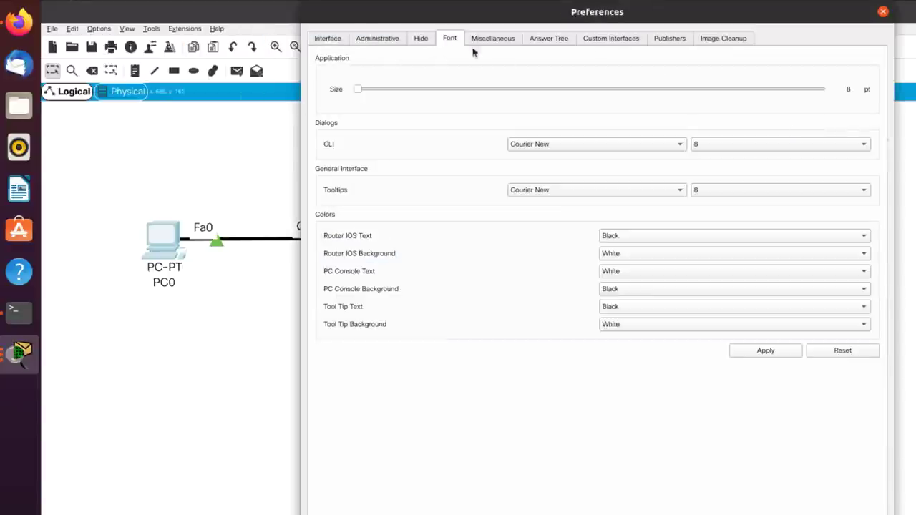
pyautogui.click(724, 146)
pyautogui.click(723, 228)
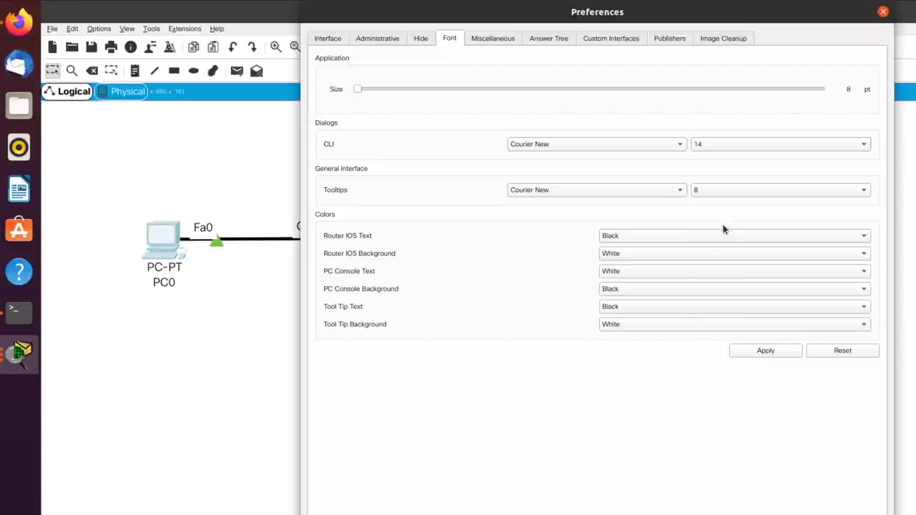
pyautogui.click(752, 350)
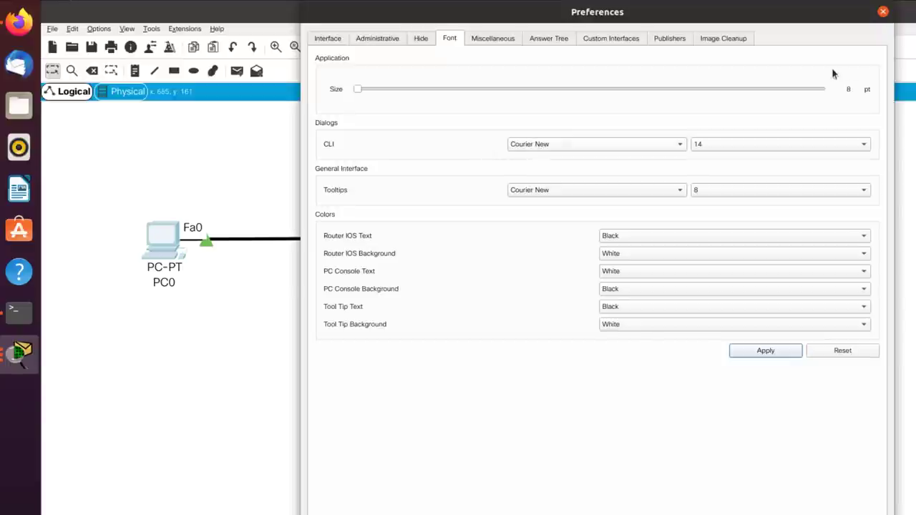
pyautogui.click(882, 12)
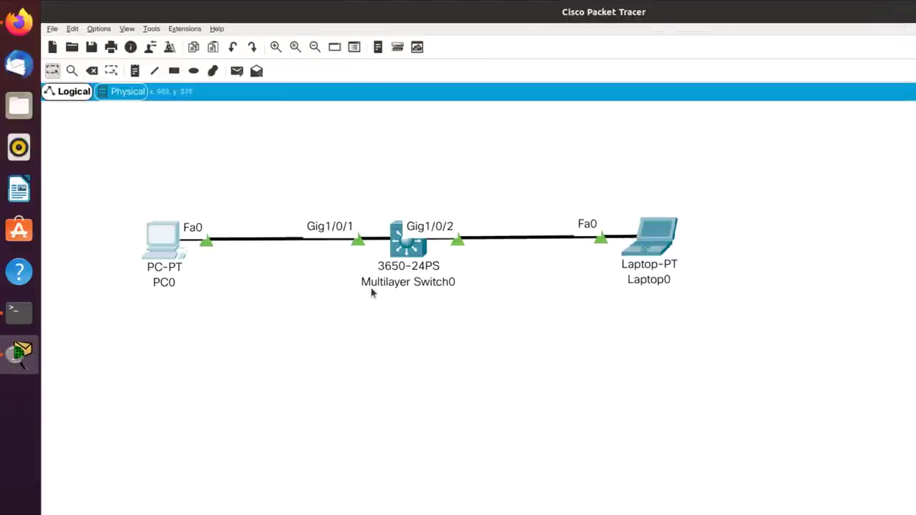
pyautogui.click(174, 240)
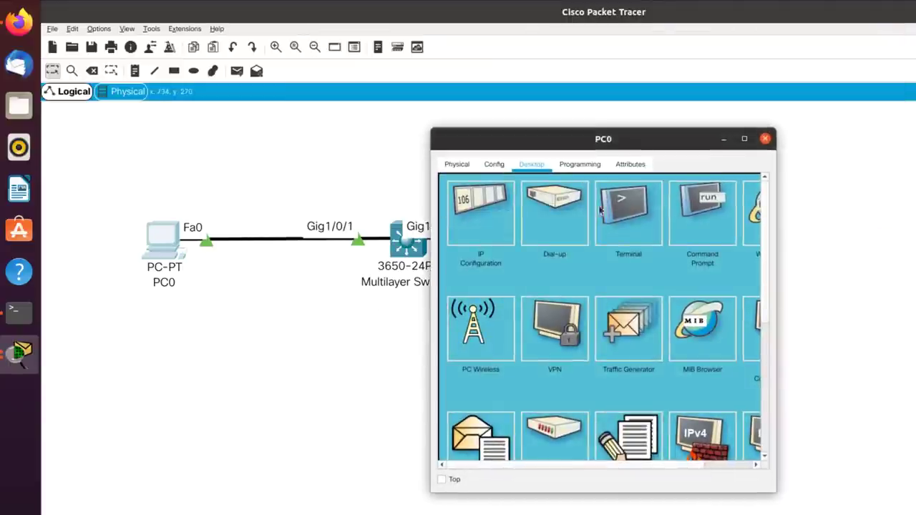
pyautogui.click(702, 208)
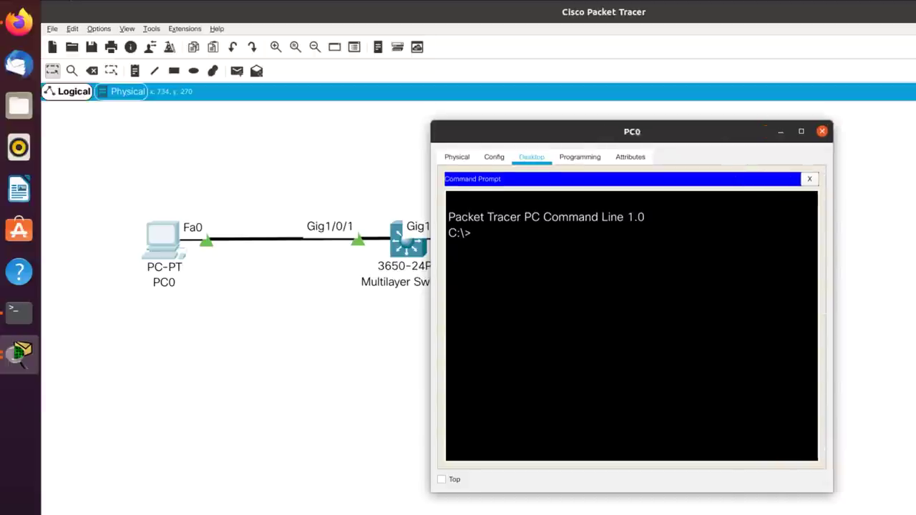
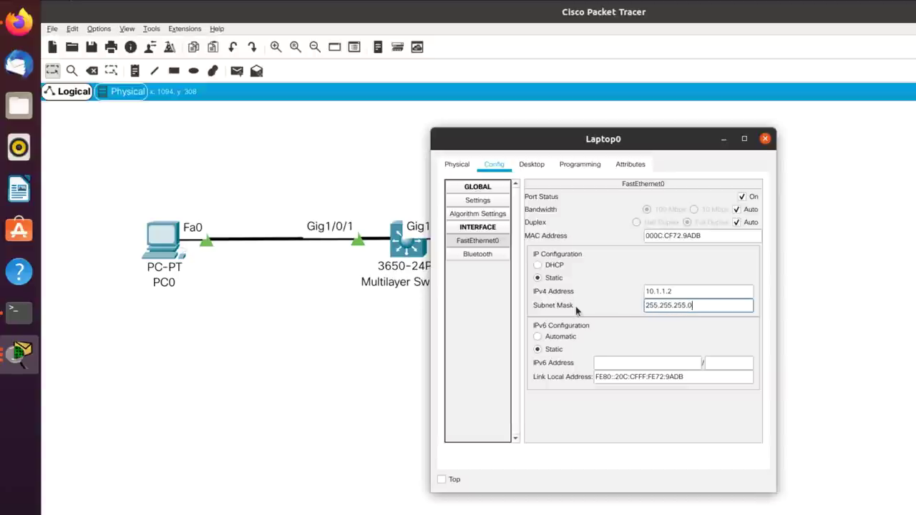
# In Laptop0's Command Prompt, run ipconfig, then ping PC0 at 10.1.1.1.
pyautogui.click(531, 164)
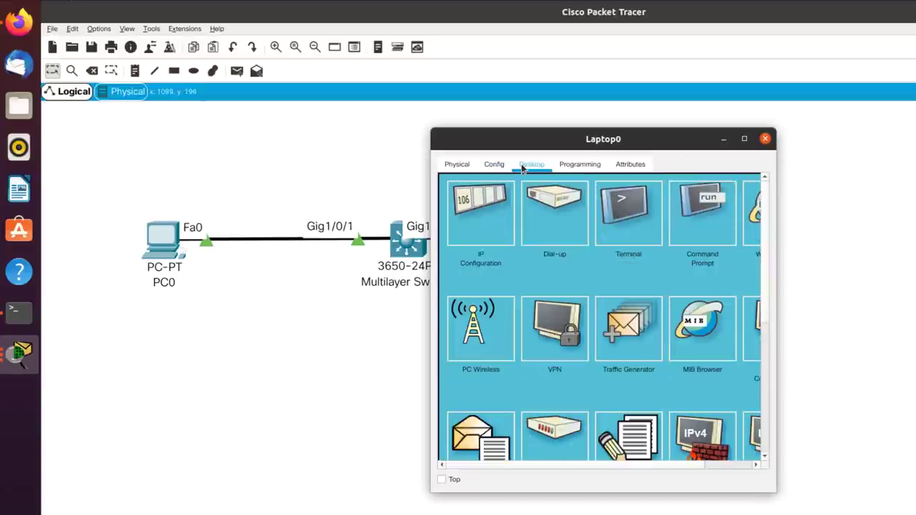
pyautogui.click(703, 207)
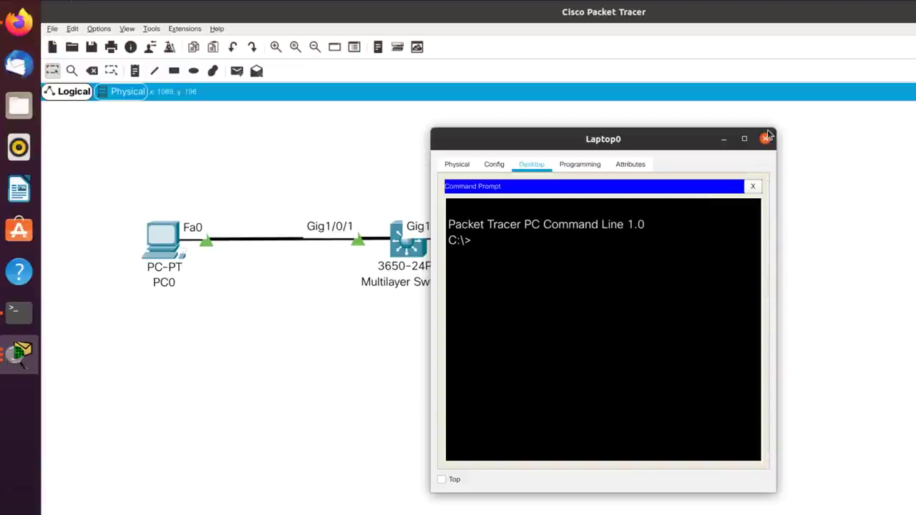
pyautogui.moveTo(774, 131); pyautogui.dragTo(915, 75)
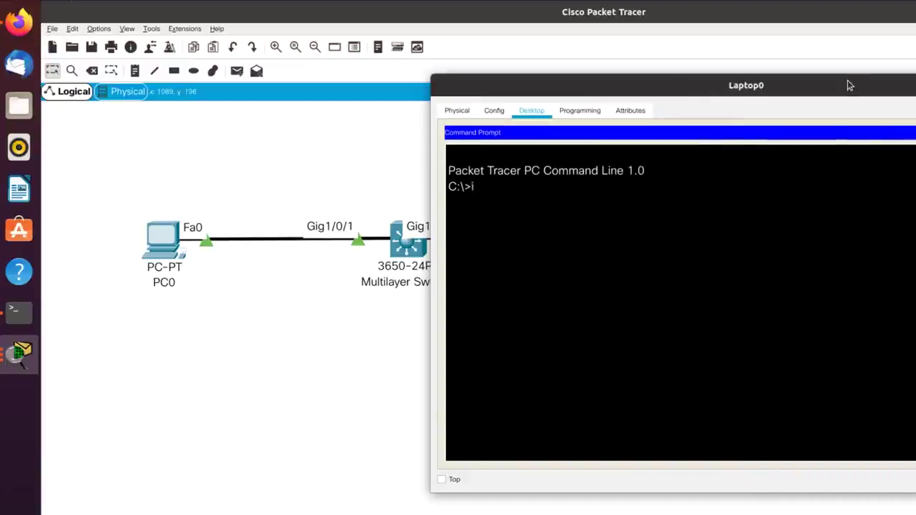
pyautogui.write('ipconfig')
pyautogui.press('Return')
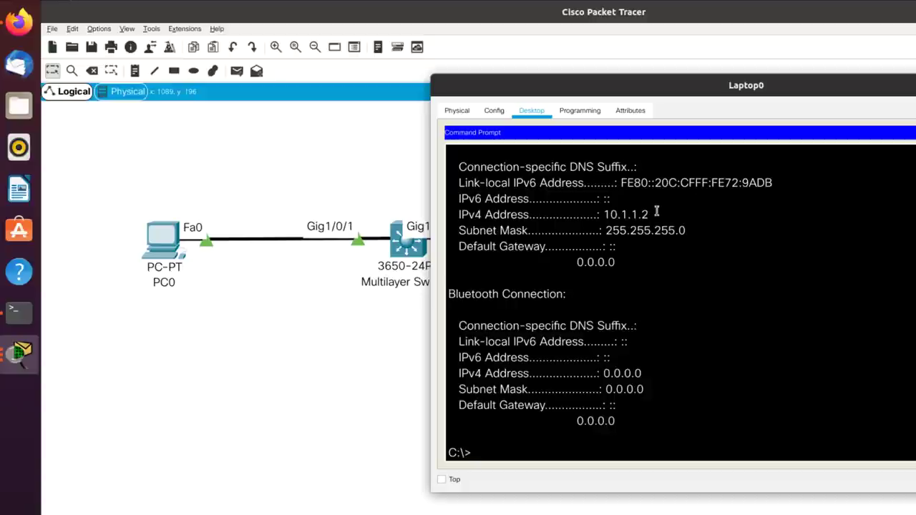
pyautogui.moveTo(656, 212); pyautogui.dragTo(459, 212)
pyautogui.moveTo(523, 90); pyautogui.dragTo(702, 90)
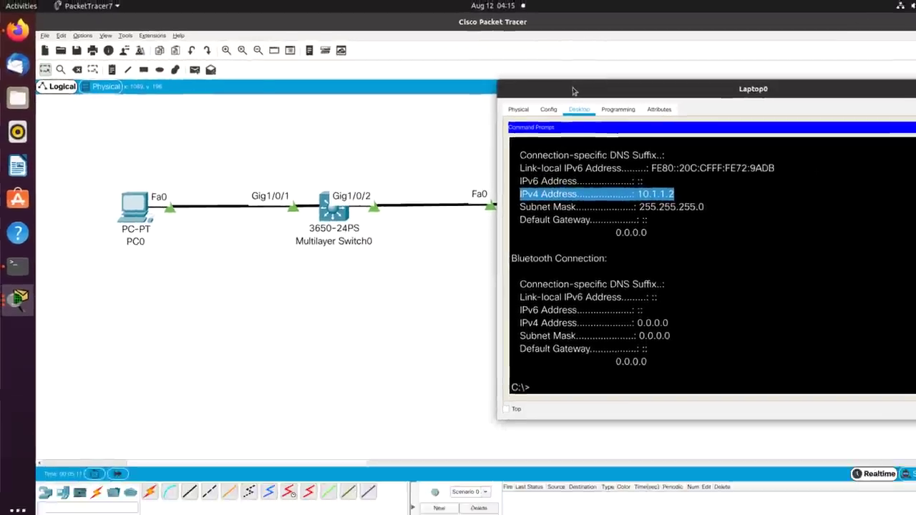
pyautogui.write('ping 10')
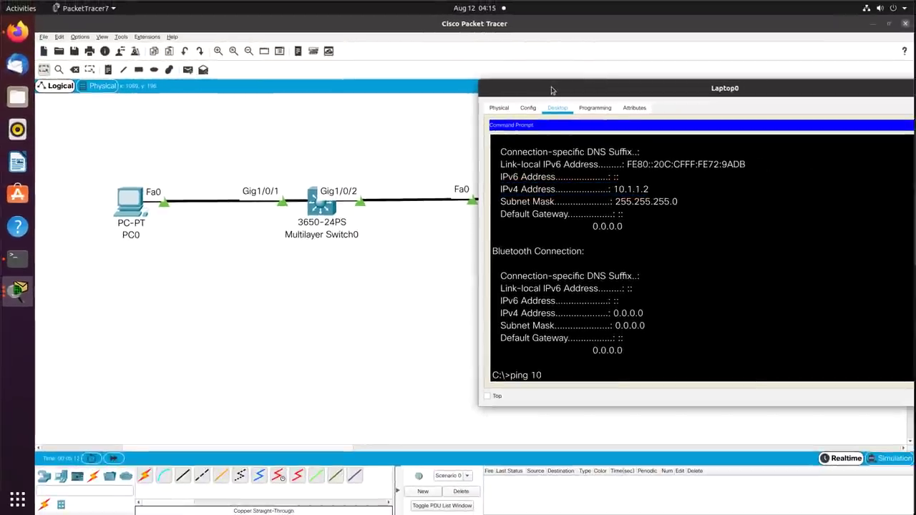
pyautogui.write('.1.1.1')
pyautogui.press('Return')
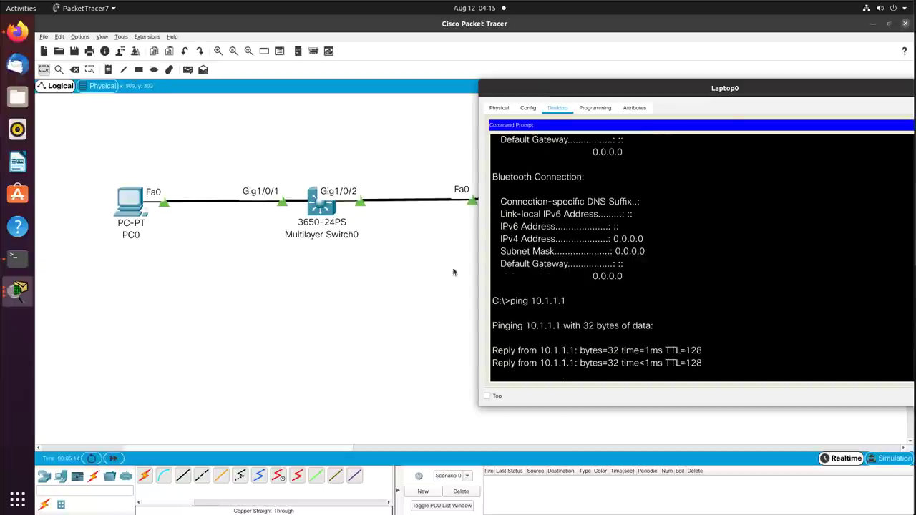
# From PC0's Command Prompt, ping the laptop at 10.1.1.2 and check the four replies.
pyautogui.click(123, 208)
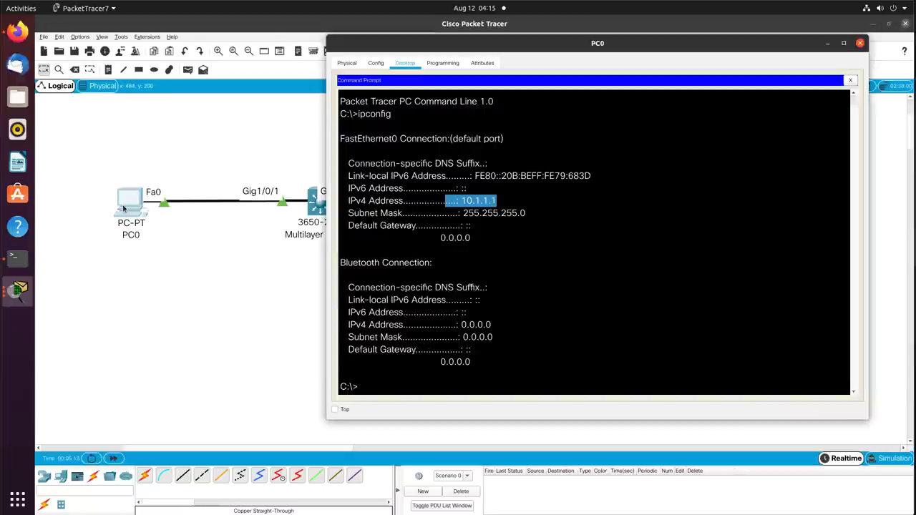
pyautogui.write('ping 10.1.1.2')
pyautogui.press('Return')
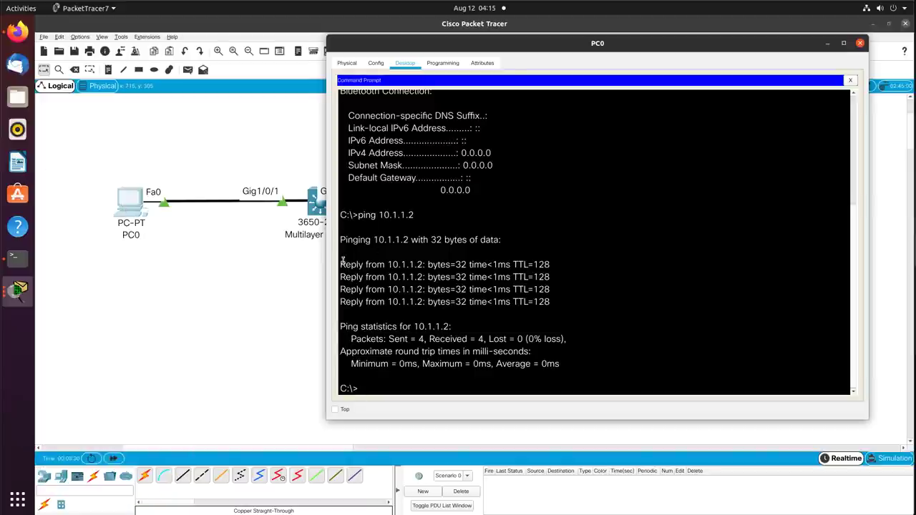
pyautogui.moveTo(365, 265); pyautogui.dragTo(551, 302)
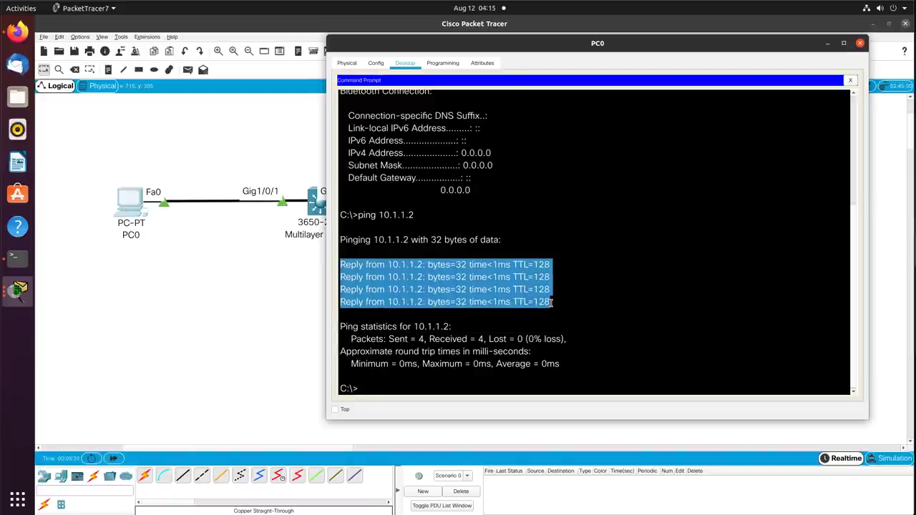
pyautogui.click(358, 264)
pyautogui.moveTo(346, 264); pyautogui.dragTo(590, 302)
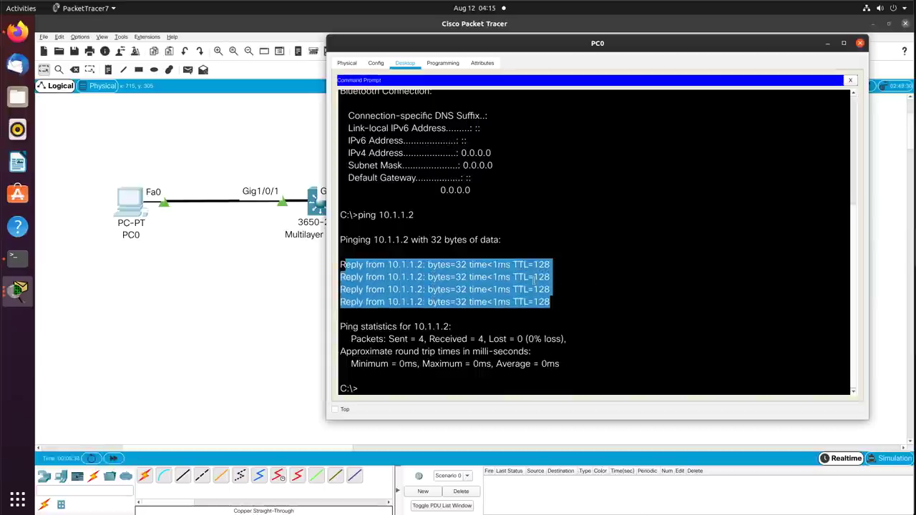
pyautogui.click(519, 301)
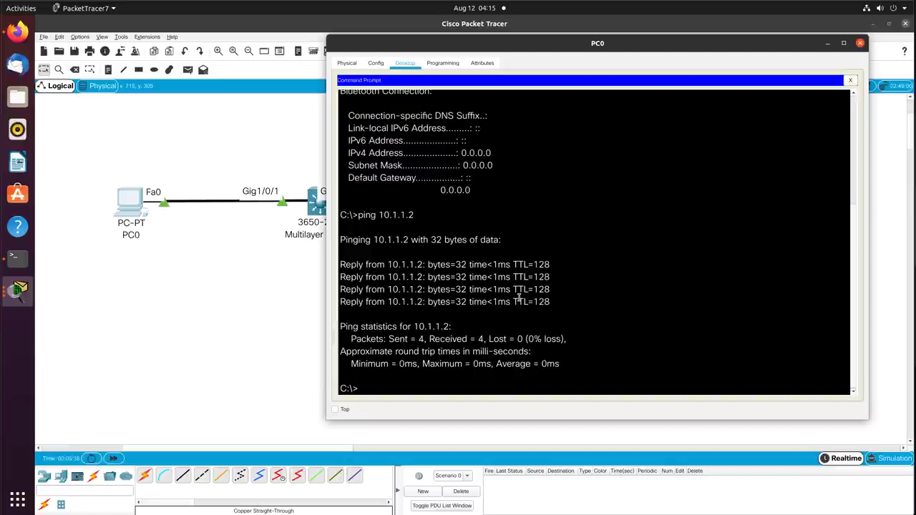
# Run ipconfig on PC0 to confirm 10.1.1.1, then ping 10.1.1.2 again.
pyautogui.press('Return')
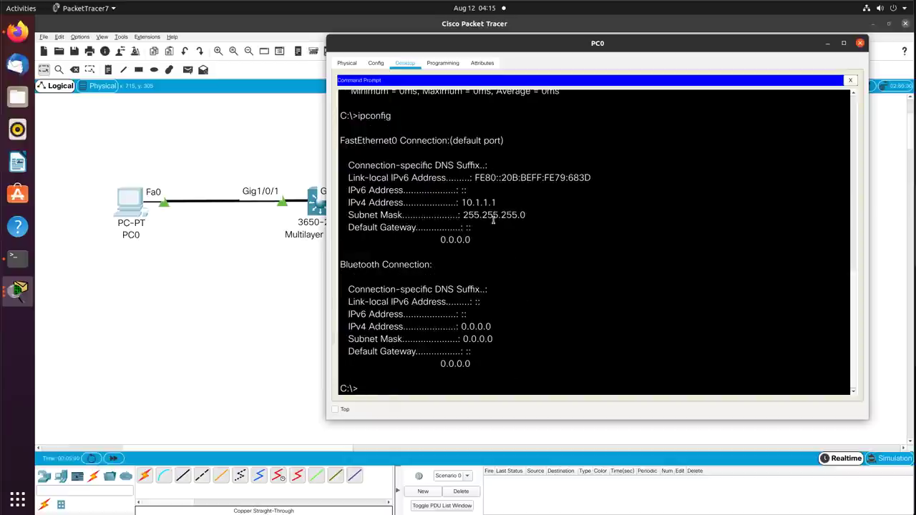
pyautogui.moveTo(527, 206); pyautogui.dragTo(340, 203)
pyautogui.write('ping 10.1.1.2')
pyautogui.press('Return')
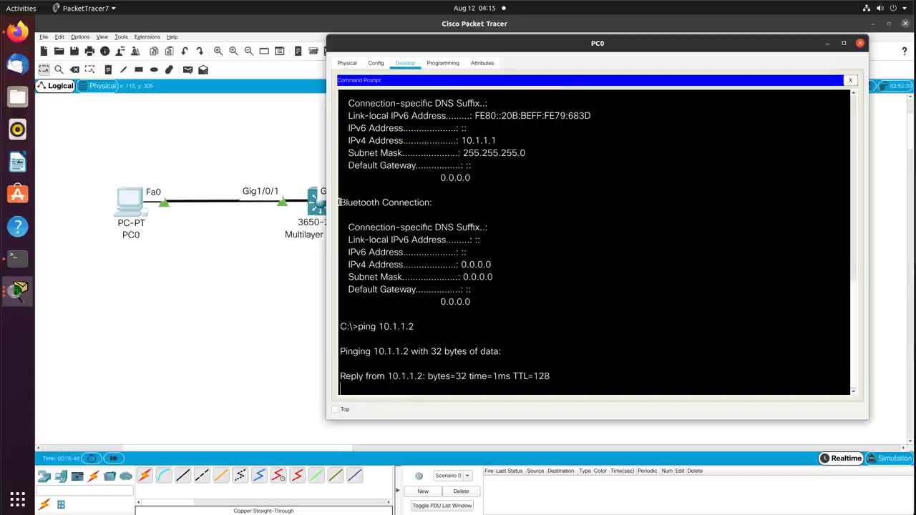
pyautogui.click(266, 252)
pyautogui.moveTo(531, 208)
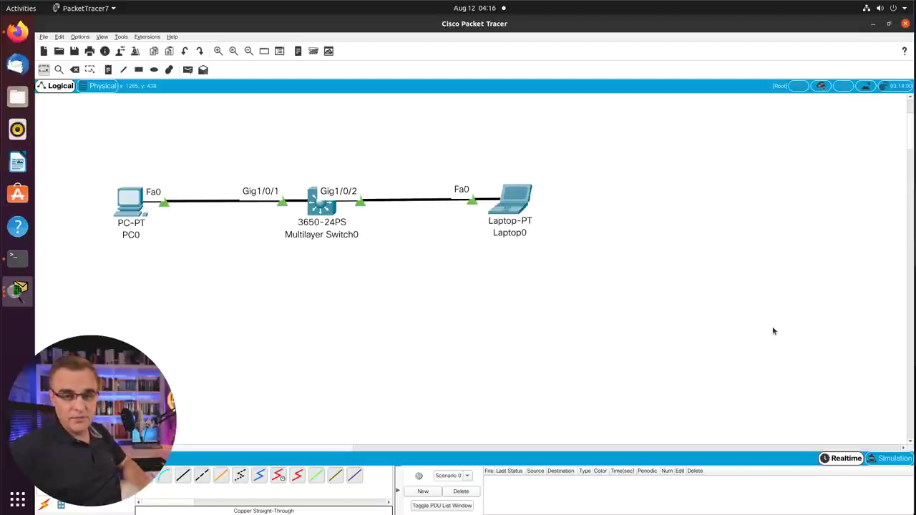
# Exit Packet Tracer, saving the topology as 'basic network' in the saves folder.
pyautogui.click(43, 36)
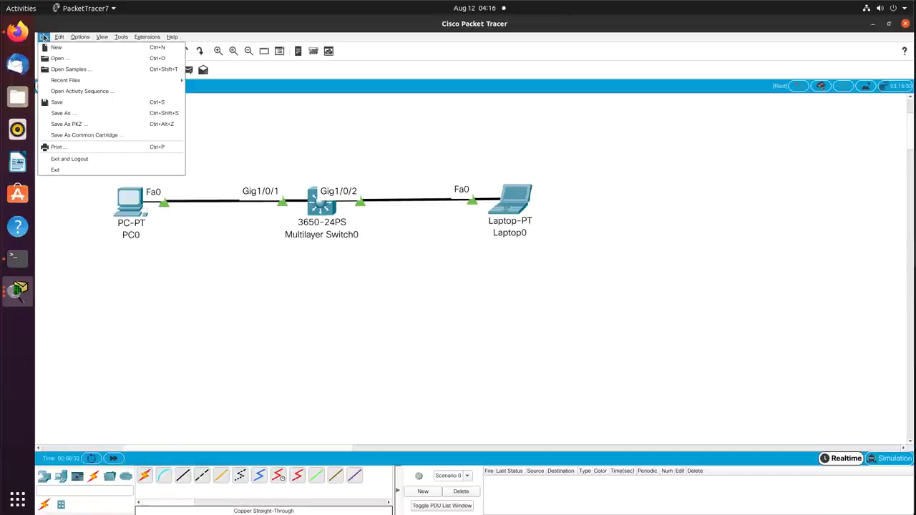
pyautogui.click(71, 171)
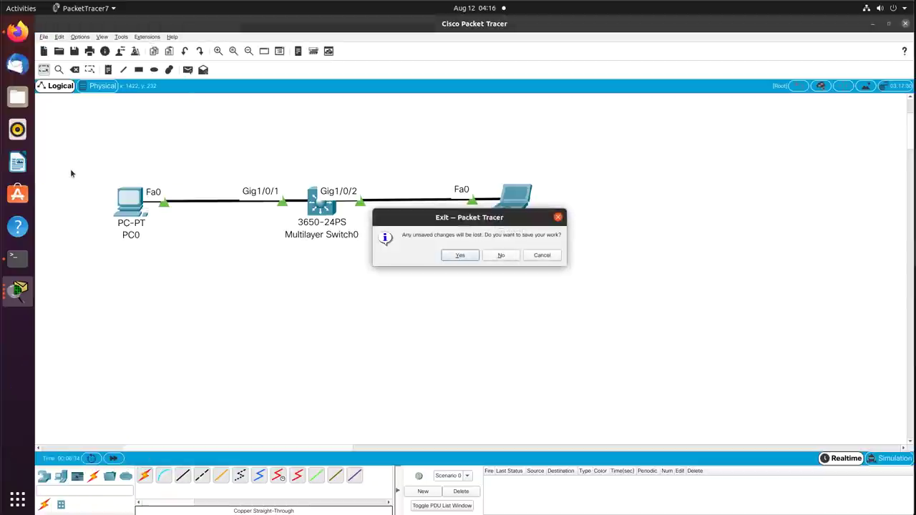
pyautogui.click(460, 255)
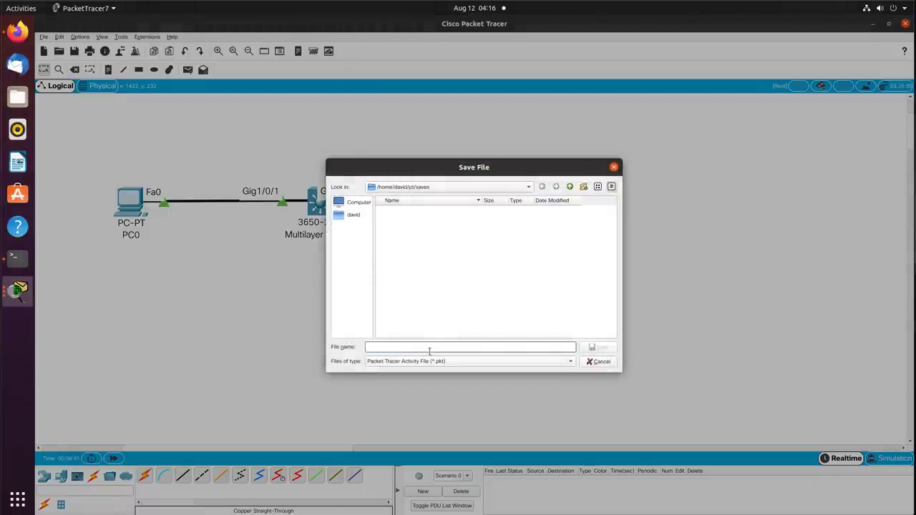
pyautogui.write('basic network')
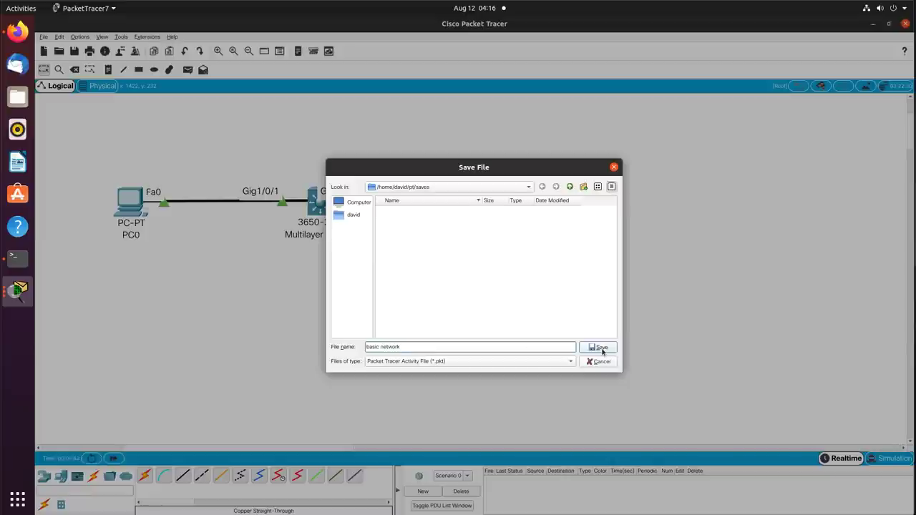
pyautogui.click(602, 348)
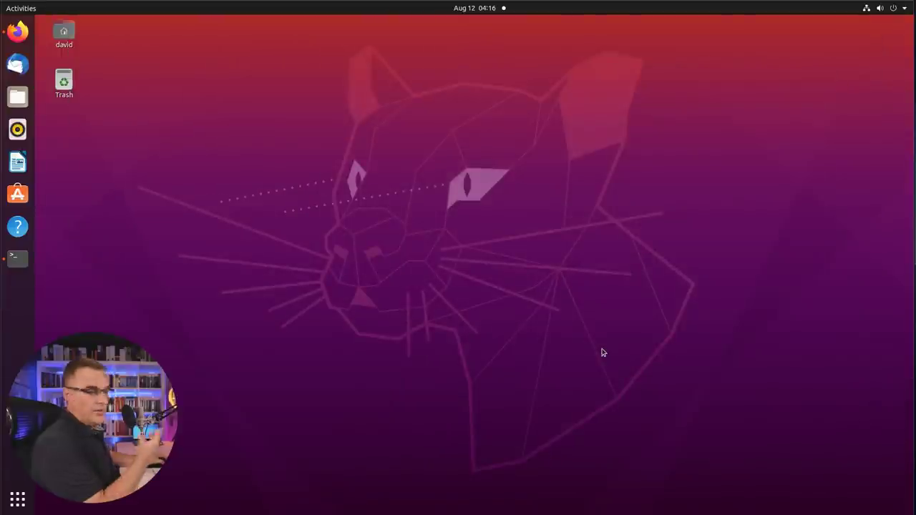
# Relaunch Packet Tracer from the Terminal using the recalled packettracer command.
pyautogui.hotkey('alt', 'Tab')
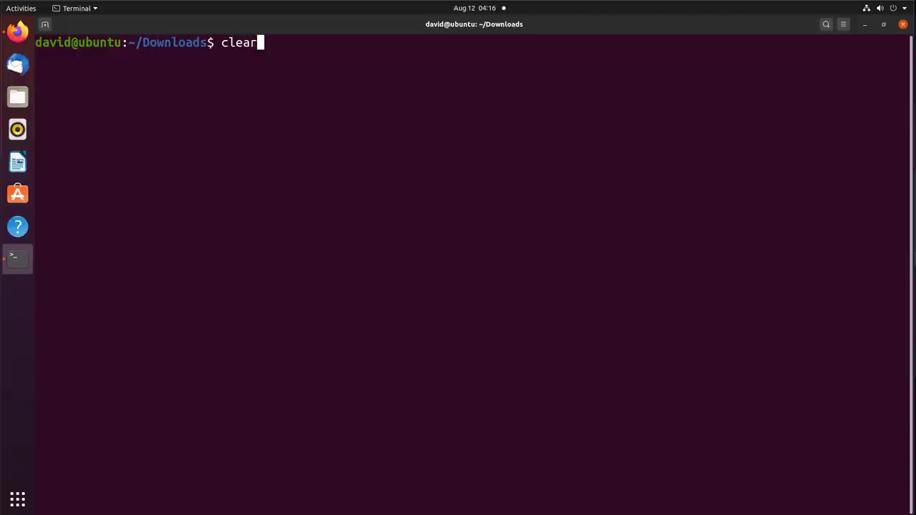
pyautogui.press('Up')
pyautogui.press('Return')
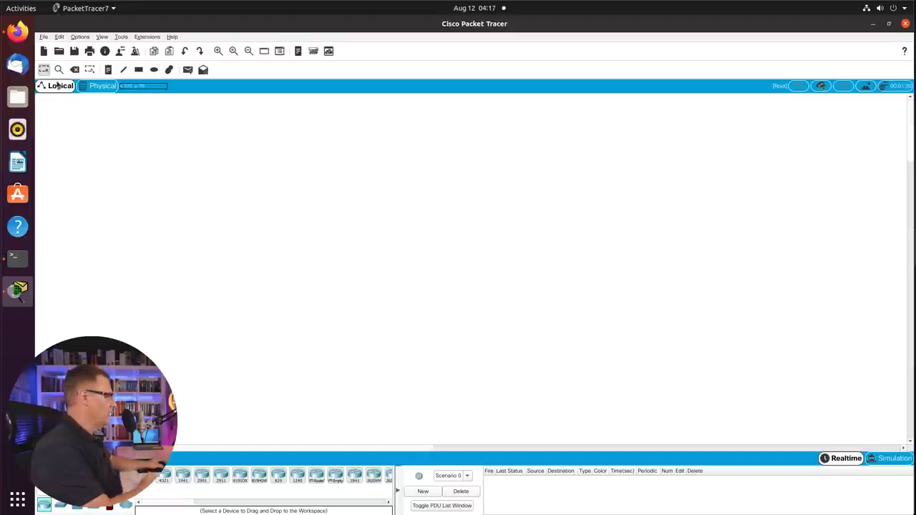
# Check Recent Files for the saved path, then launch the Files manager from the dock.
pyautogui.click(45, 38)
pyautogui.moveTo(65, 81)
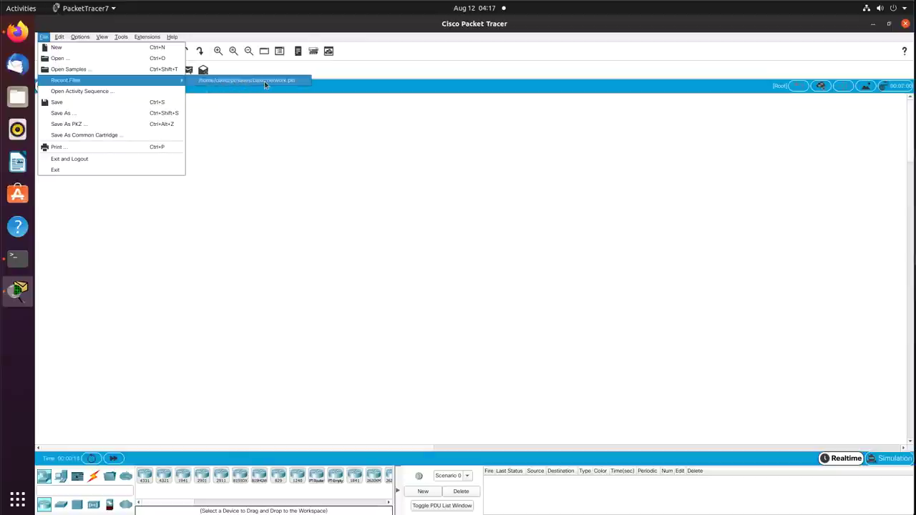
pyautogui.click(17, 96)
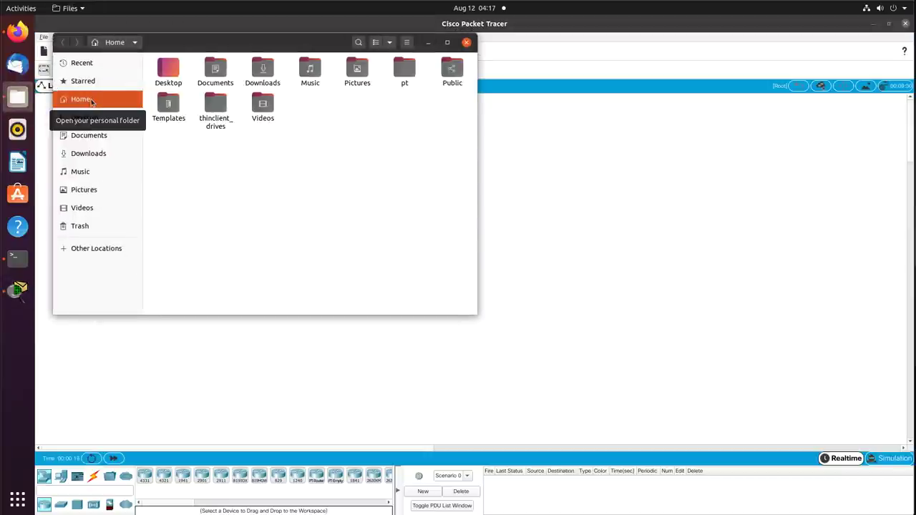
# Browse into pt/saves to confirm basic network.pkt exists, moving the window aside.
pyautogui.doubleClick(406, 68)
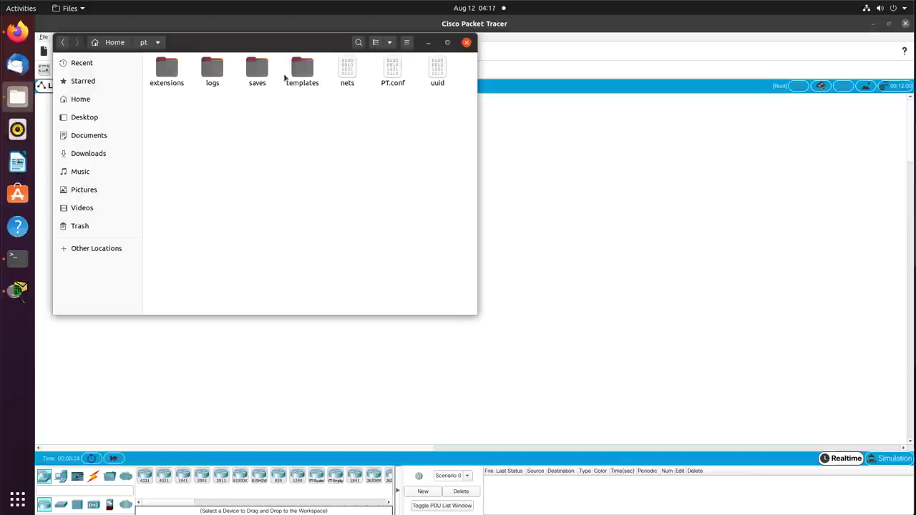
pyautogui.doubleClick(259, 70)
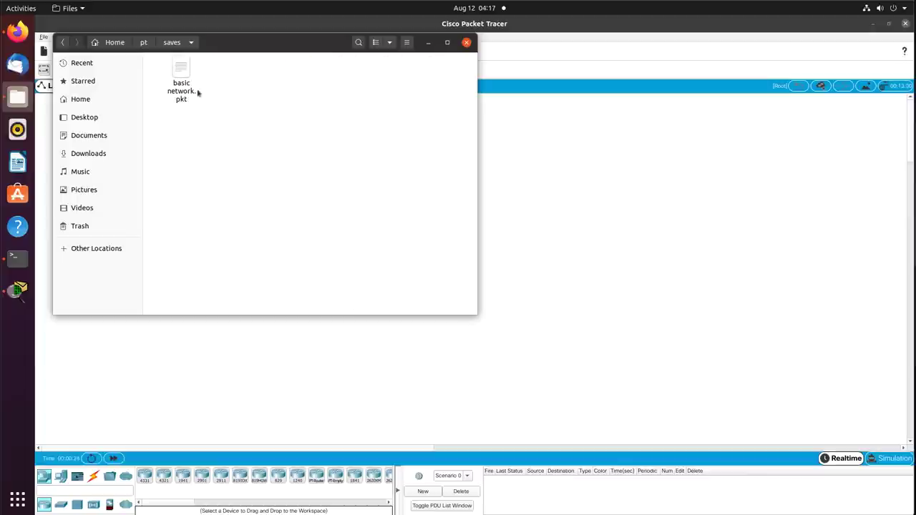
pyautogui.moveTo(313, 36); pyautogui.dragTo(415, 110)
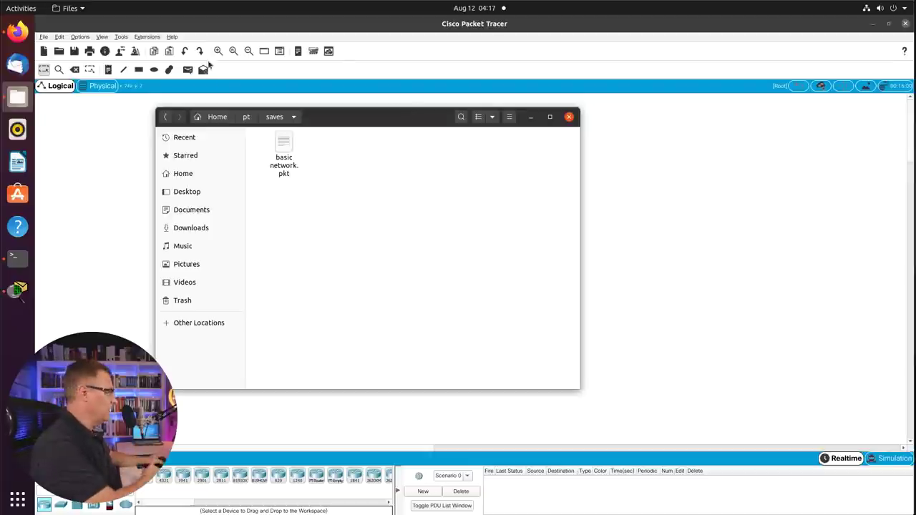
# Reopen basic network.pkt from Recent Files and zoom in on the topology.
pyautogui.click(43, 37)
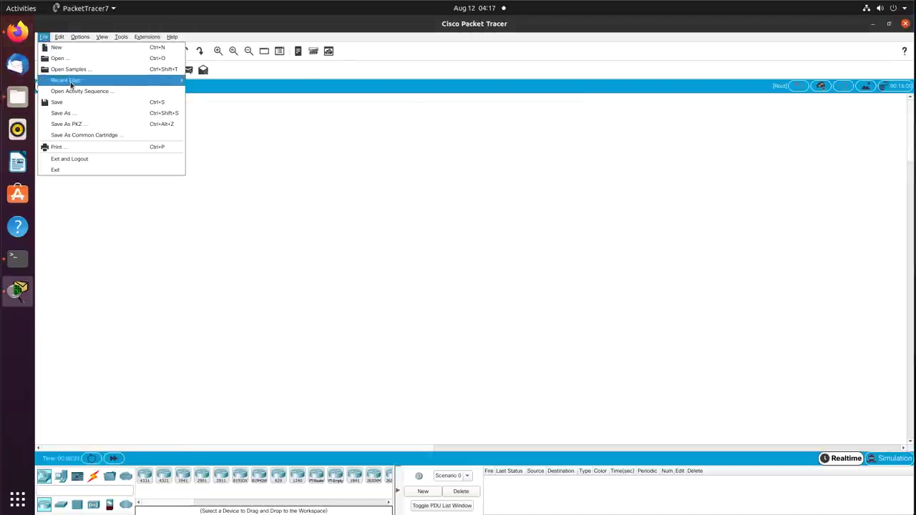
pyautogui.moveTo(108, 80)
pyautogui.click(247, 82)
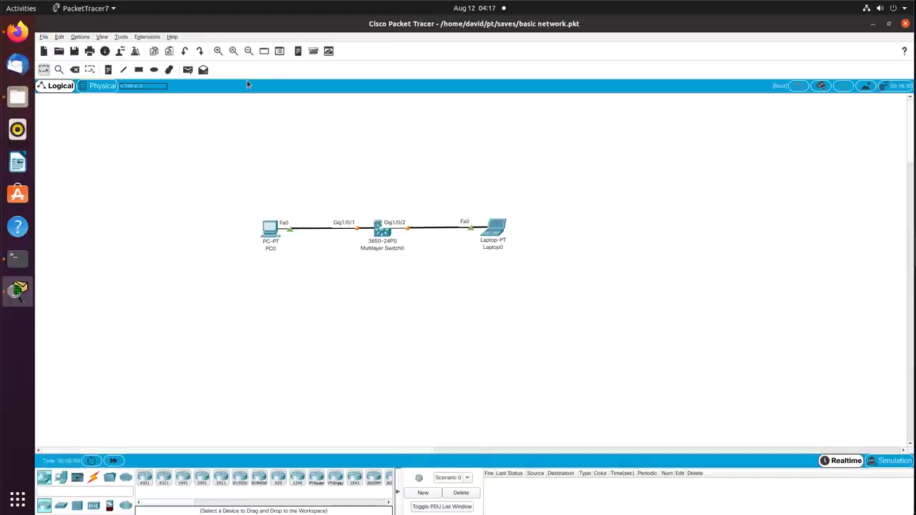
pyautogui.click(219, 51)
pyautogui.click(219, 51)
pyautogui.click(219, 52)
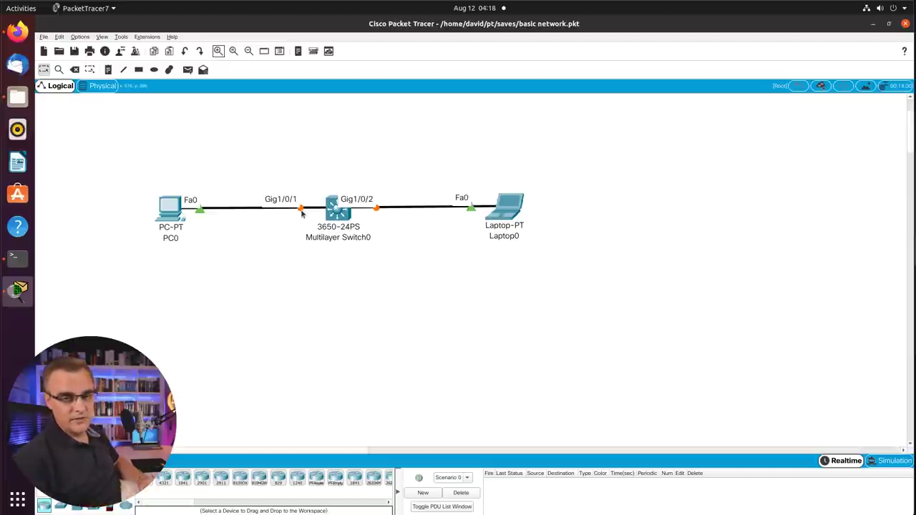
# From PC0's Command Prompt, ping 10.1.1.2 to confirm replies.
pyautogui.click(171, 209)
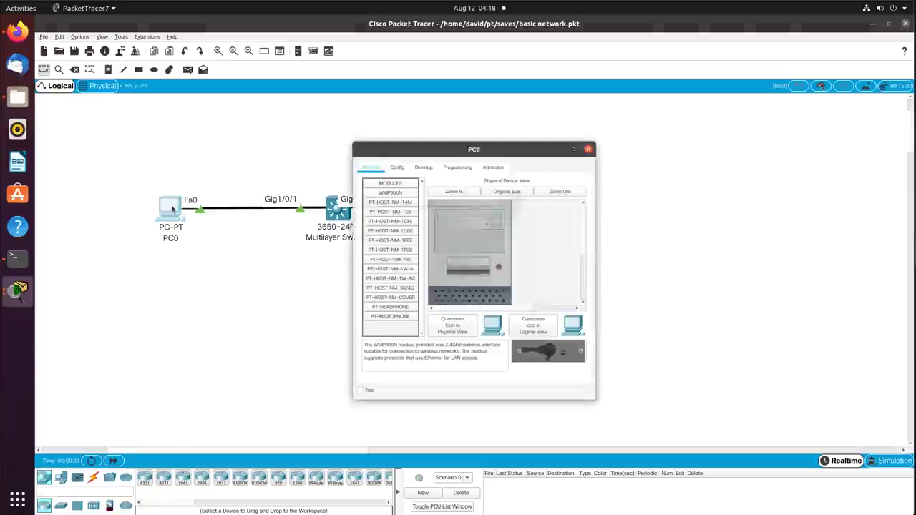
pyautogui.click(421, 143)
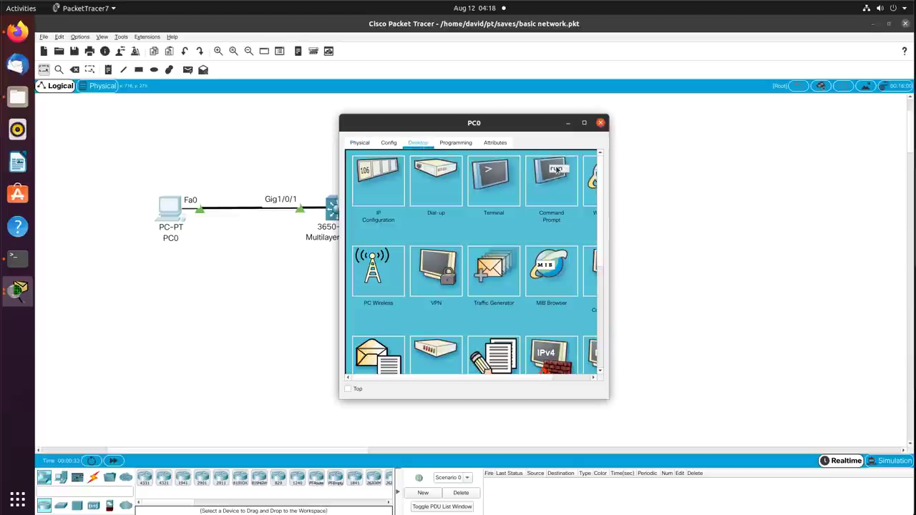
pyautogui.click(557, 170)
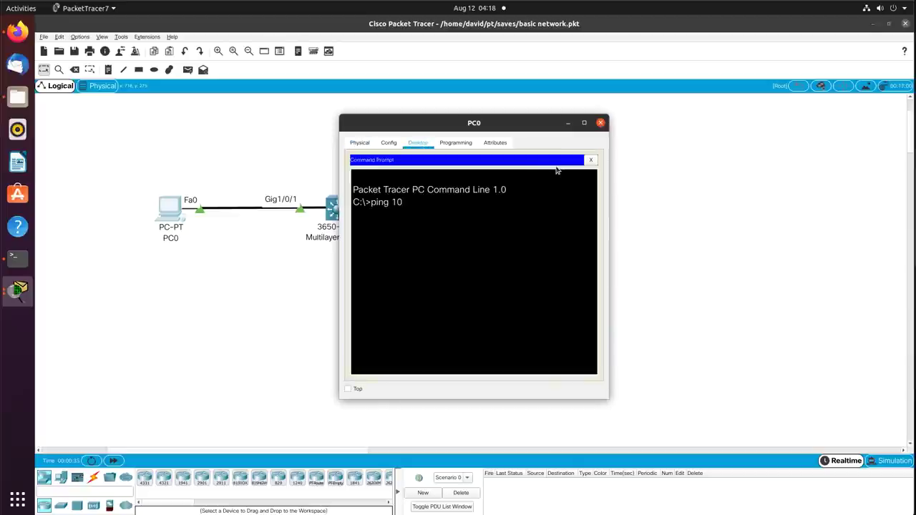
pyautogui.write('ping 10.1.1.2')
pyautogui.press('Return')
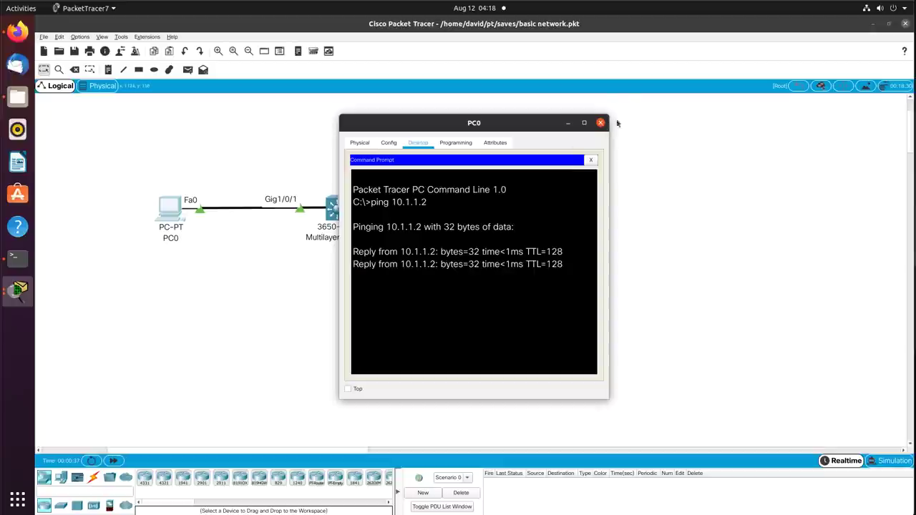